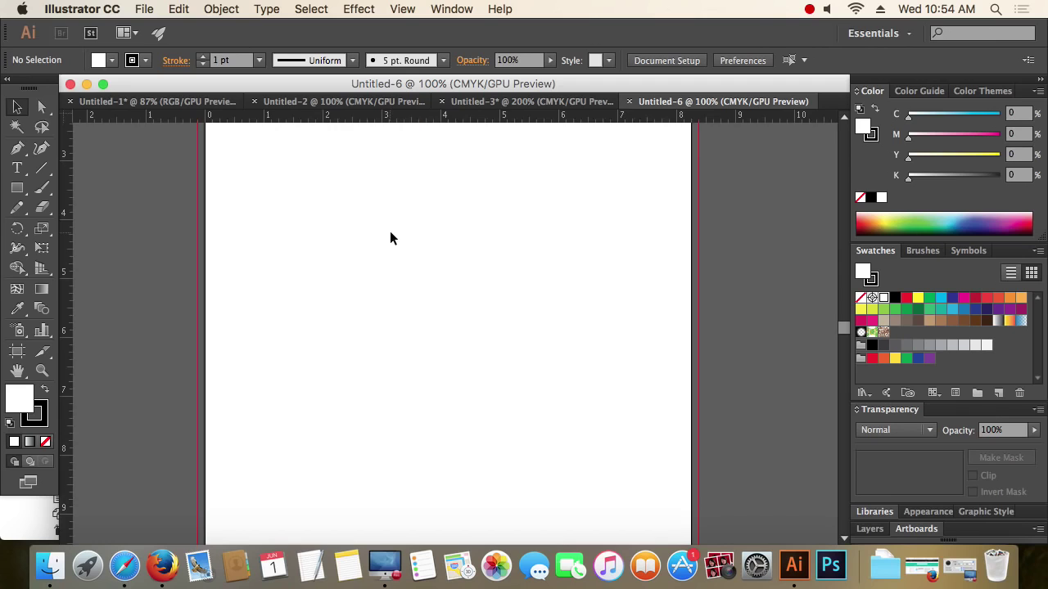
Step: Add crossing vertical and horizontal guides near the page centre and draw a circle about 4 in wide centred on their intersection
left_click_drag(62, 267, 452, 306)
left_click_drag(492, 125, 529, 343)
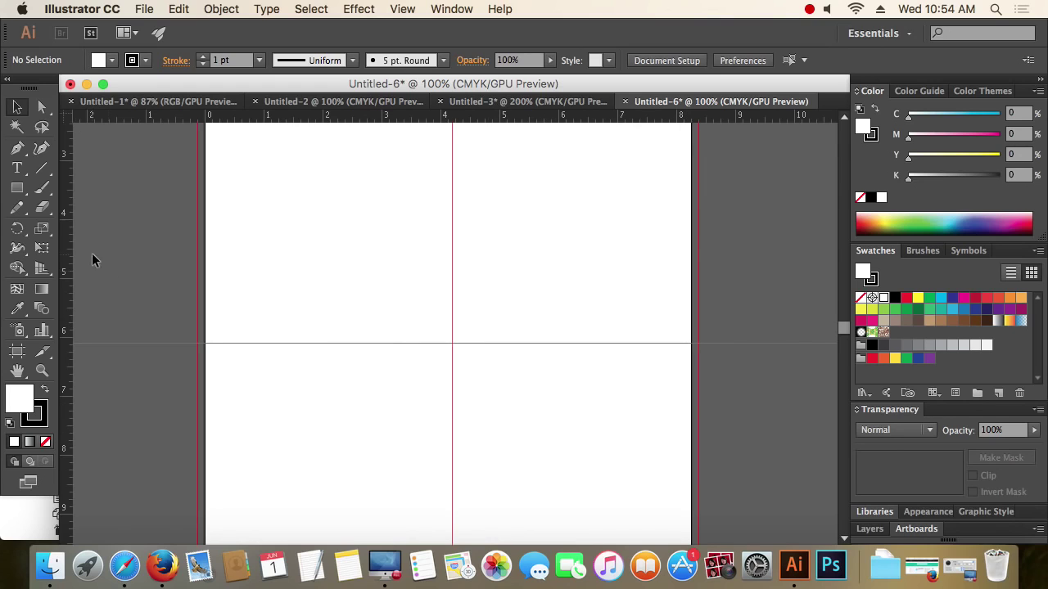
left_click_drag(22, 195, 117, 230)
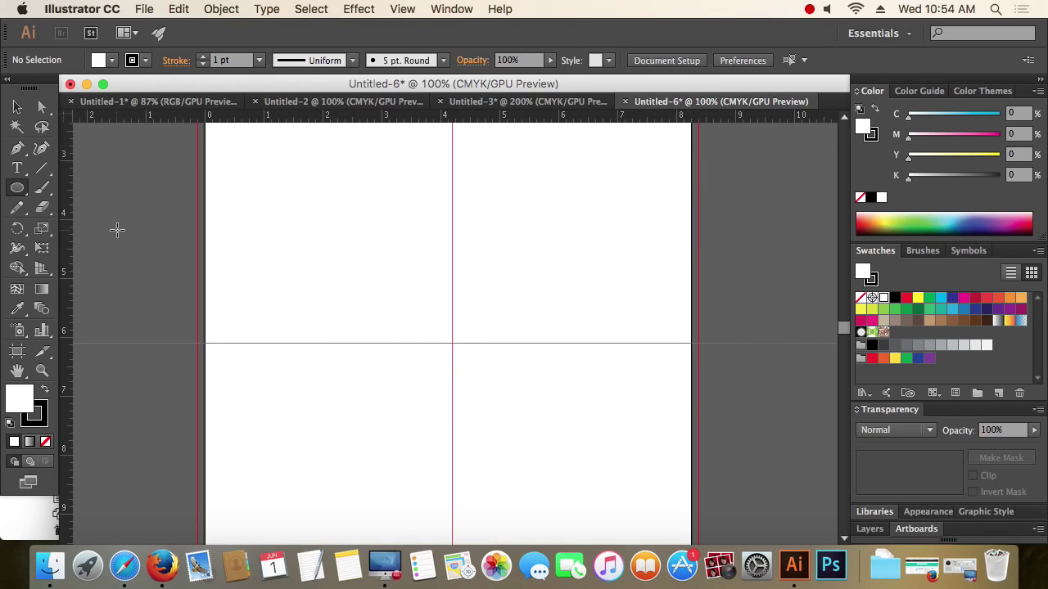
left_click_drag(454, 344, 555, 418)
key("shift")
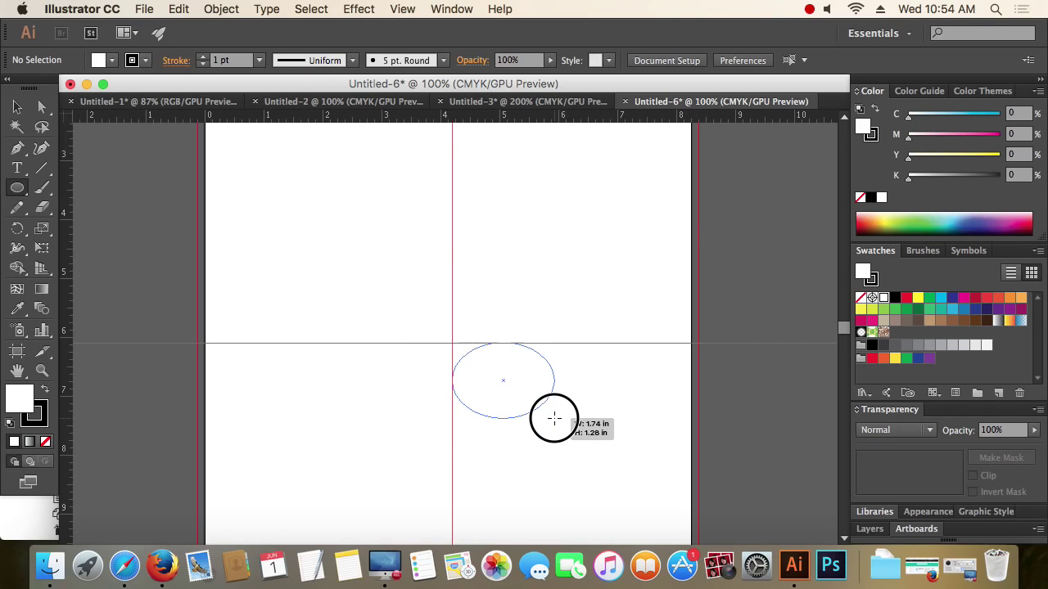
left_click_drag(554, 418, 554, 418)
key("shift")
key("alt")
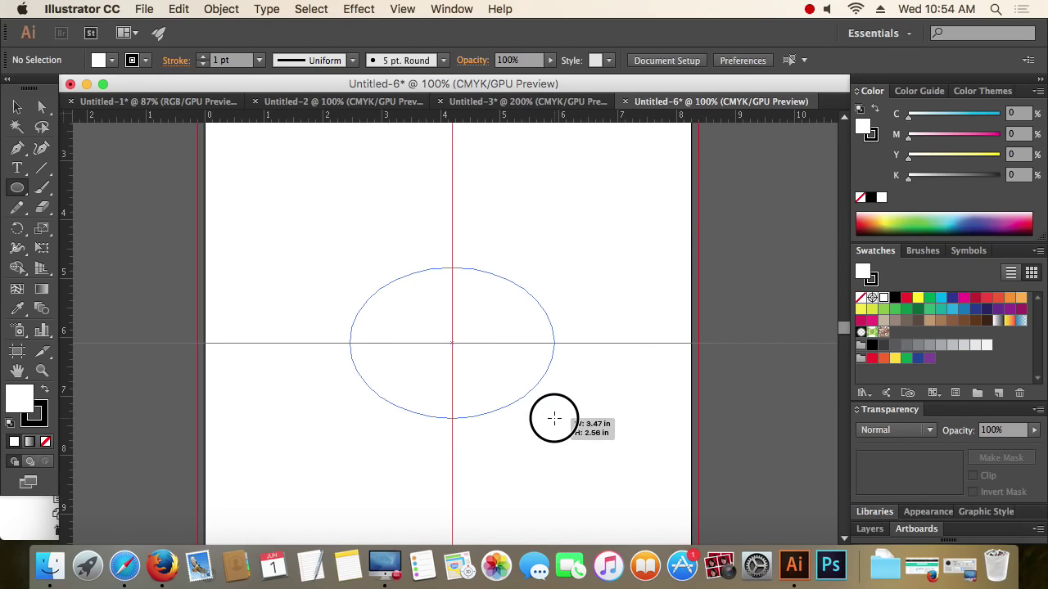
key("shift")
left_click_drag(554, 418, 555, 418)
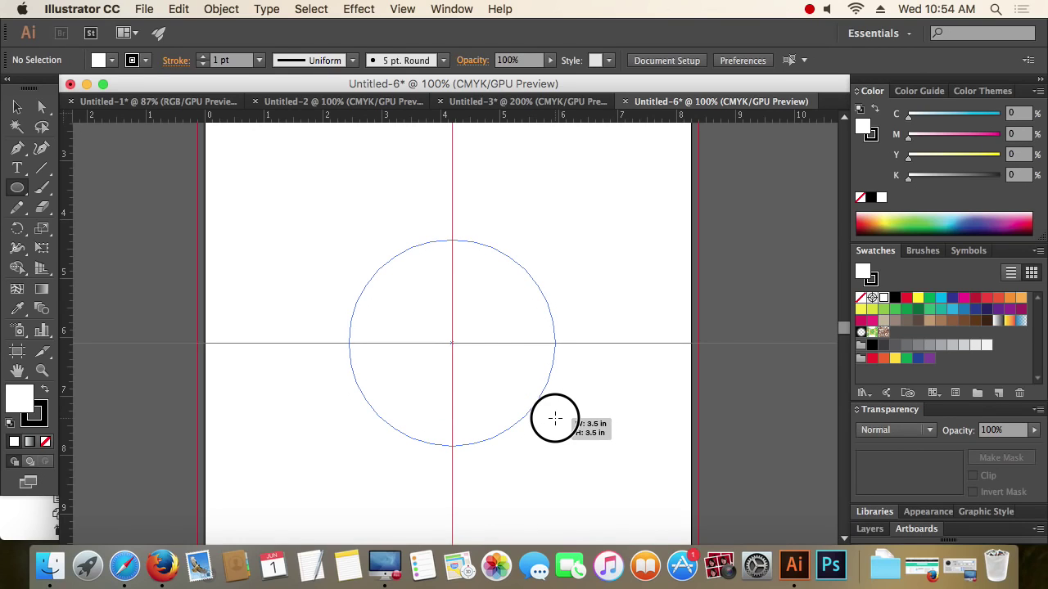
left_click_drag(554, 418, 574, 442)
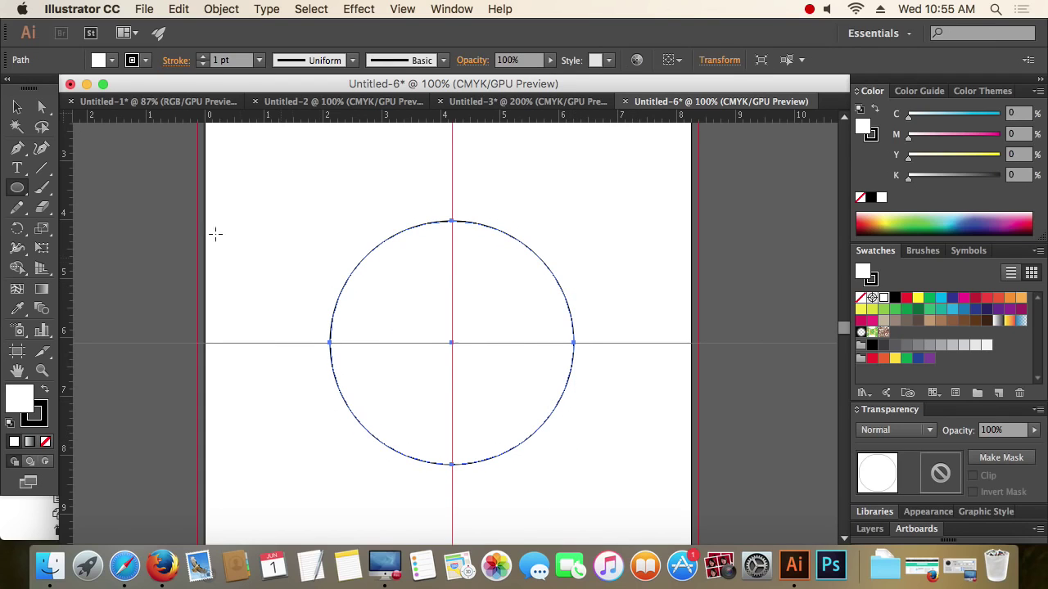
Step: Remove the circle's fill and draw a wide, flat unfilled ellipse, about 5.2 by 1.9 in, centred on the same guide intersection
left_click(45, 443)
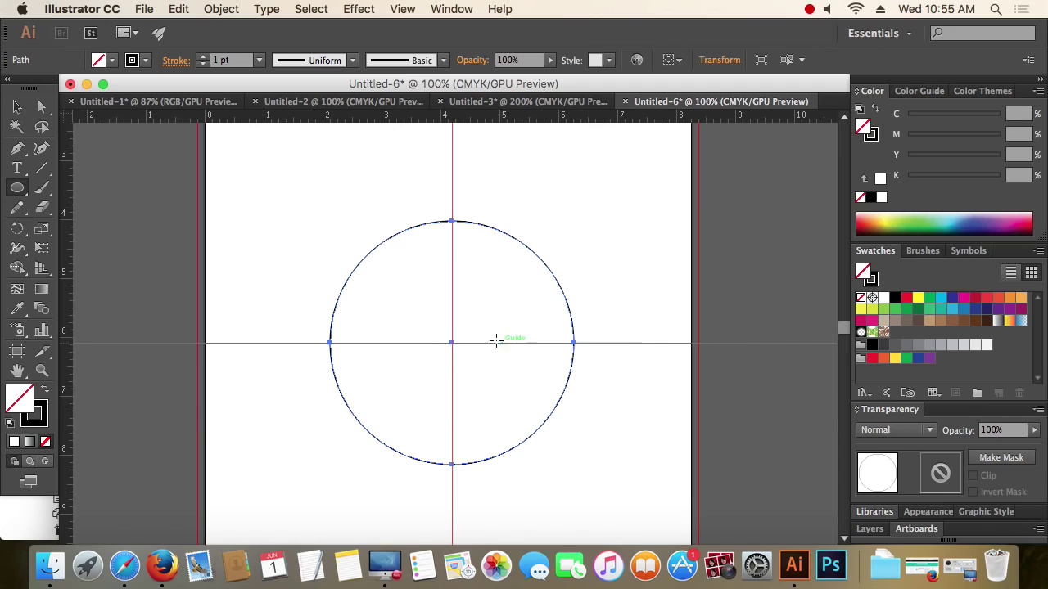
left_click_drag(452, 344, 606, 399)
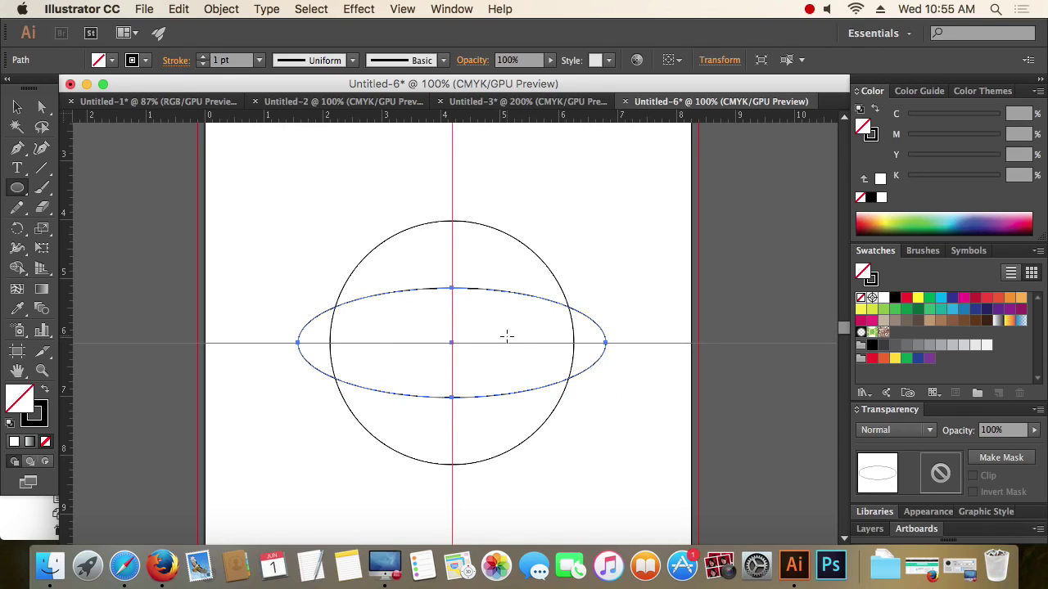
left_click(17, 107)
left_click(327, 217)
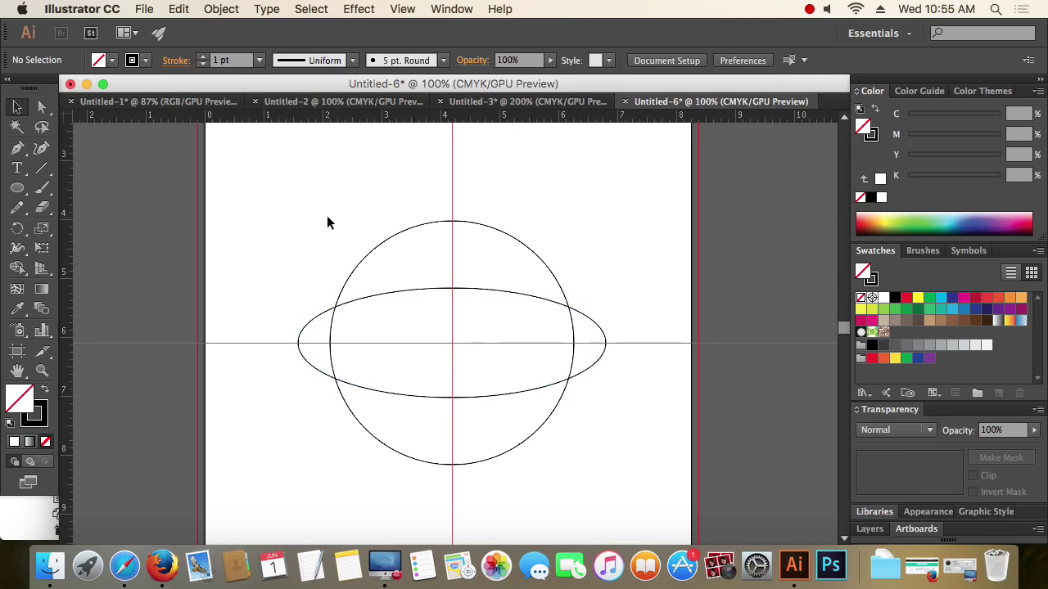
Step: Split the overlapping circle and ellipse into separate pieces with the Pathfinder Divide operation
left_click_drag(326, 217, 548, 399)
left_click(451, 9)
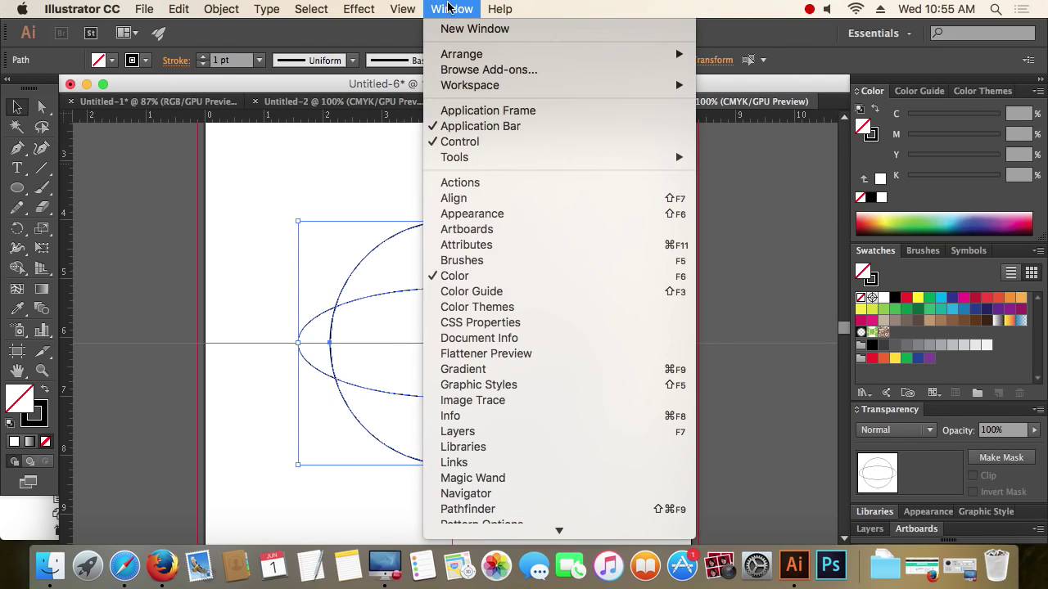
scroll(562, 516, "down", 5)
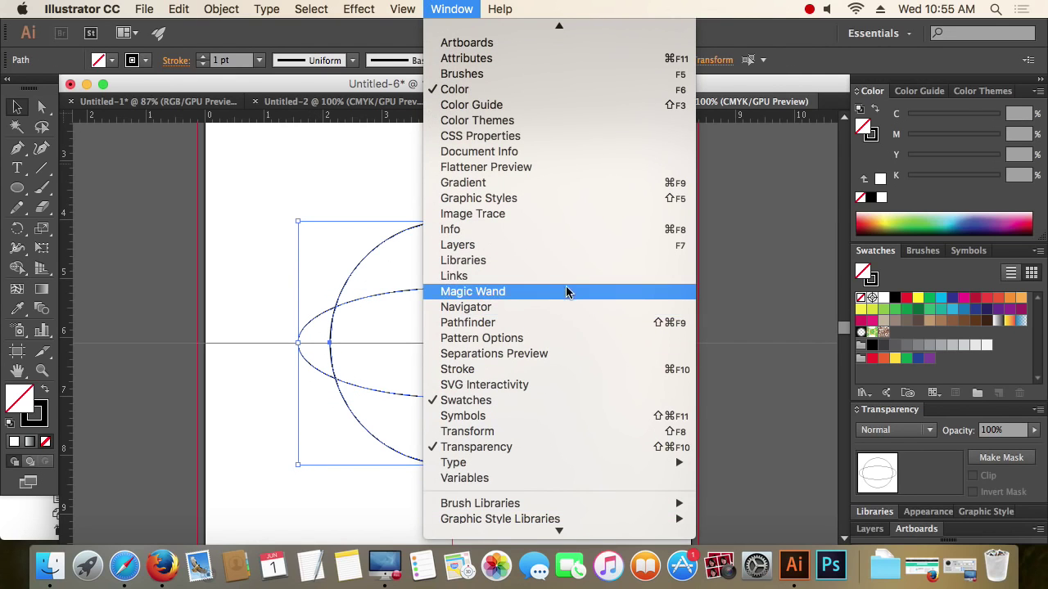
left_click(561, 324)
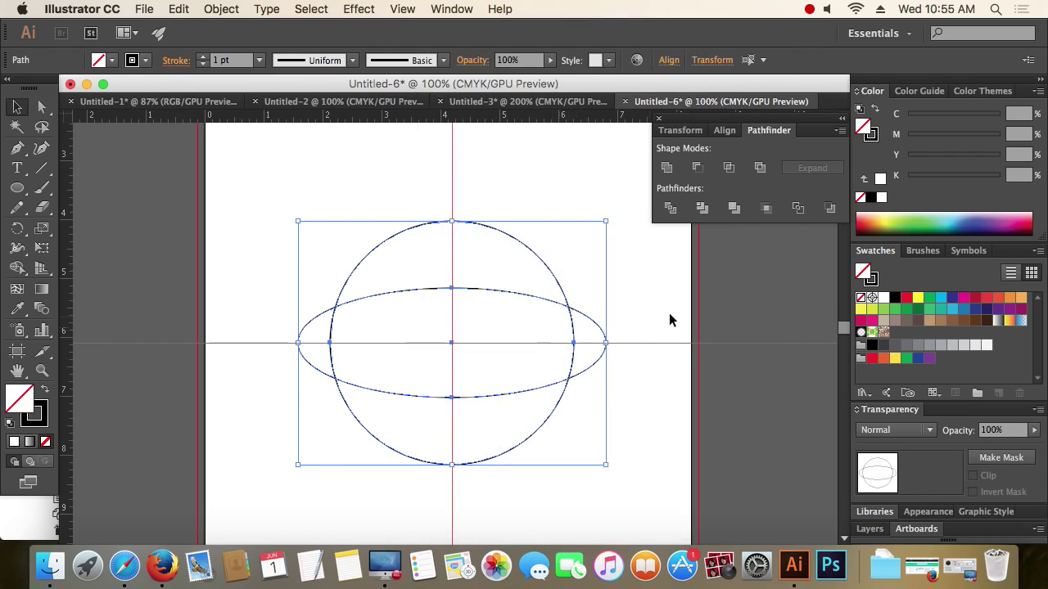
left_click(667, 208)
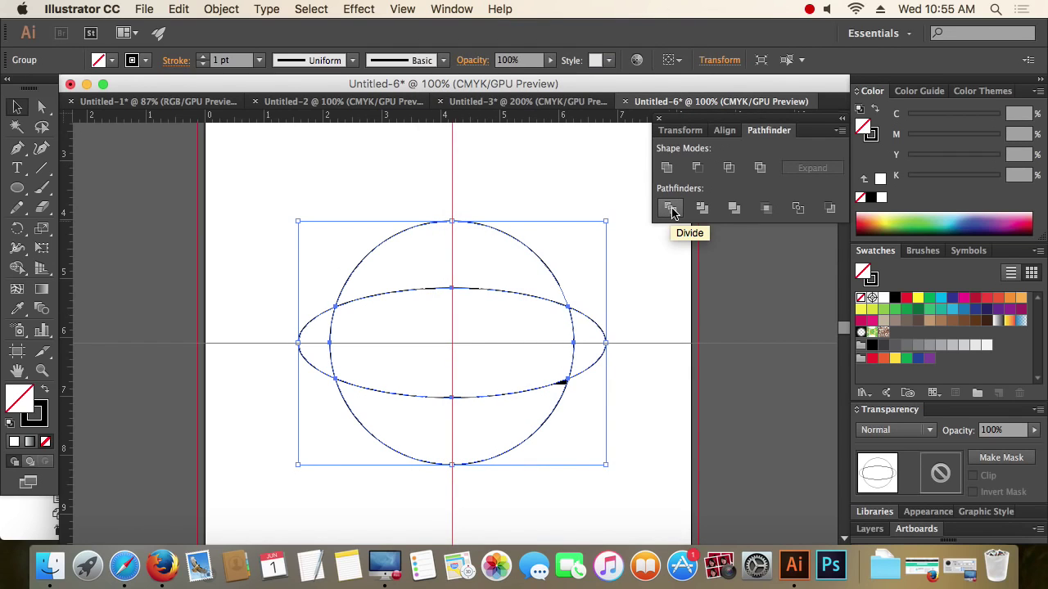
Step: Ungroup the divided pieces and delete everything except the upper crescent
left_click(231, 9)
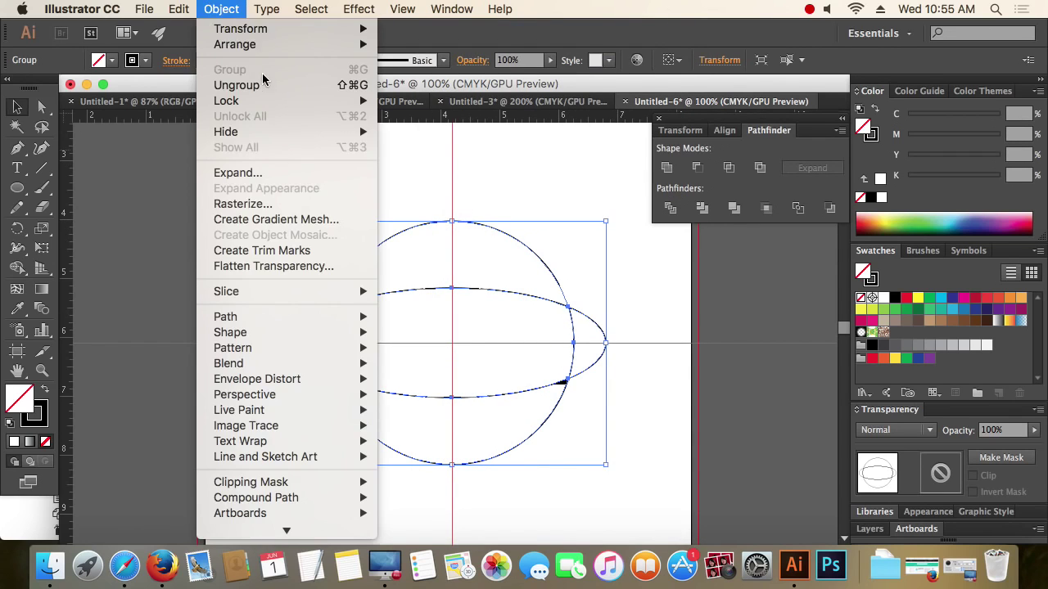
left_click(263, 83)
left_click(622, 495)
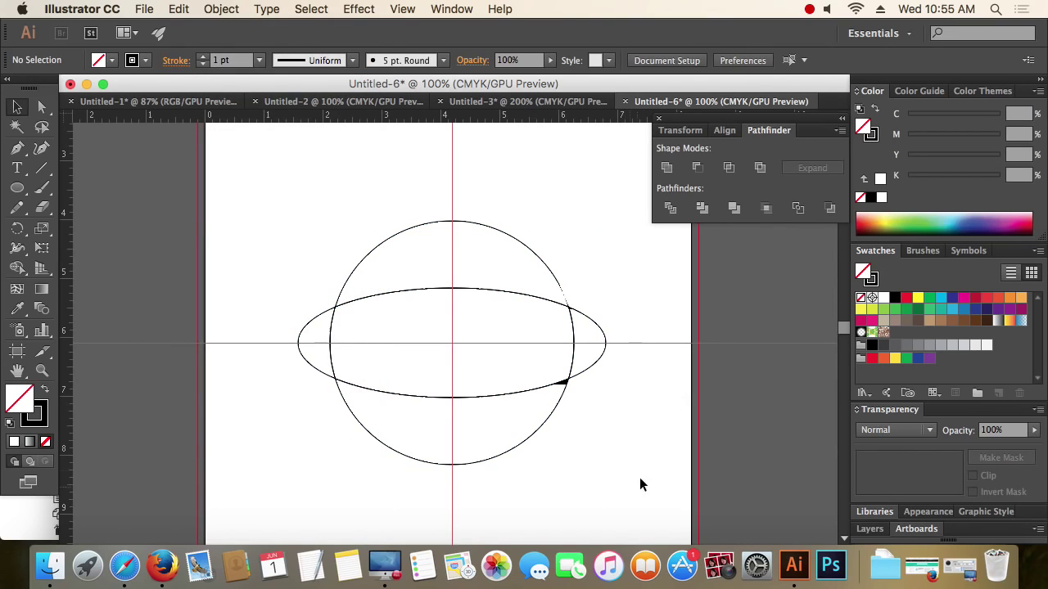
left_click_drag(660, 503, 287, 346)
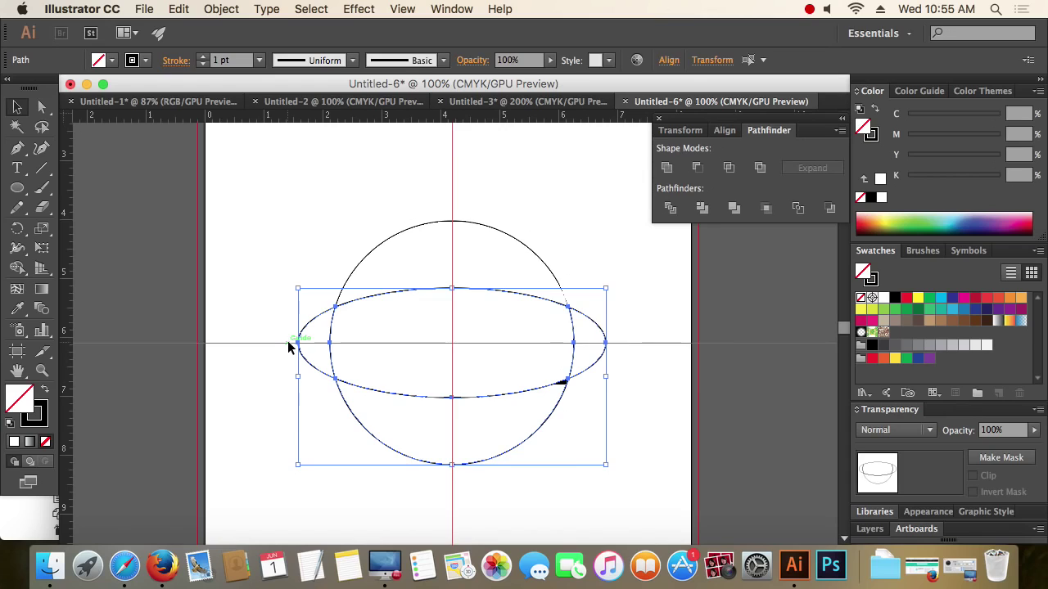
key("Delete")
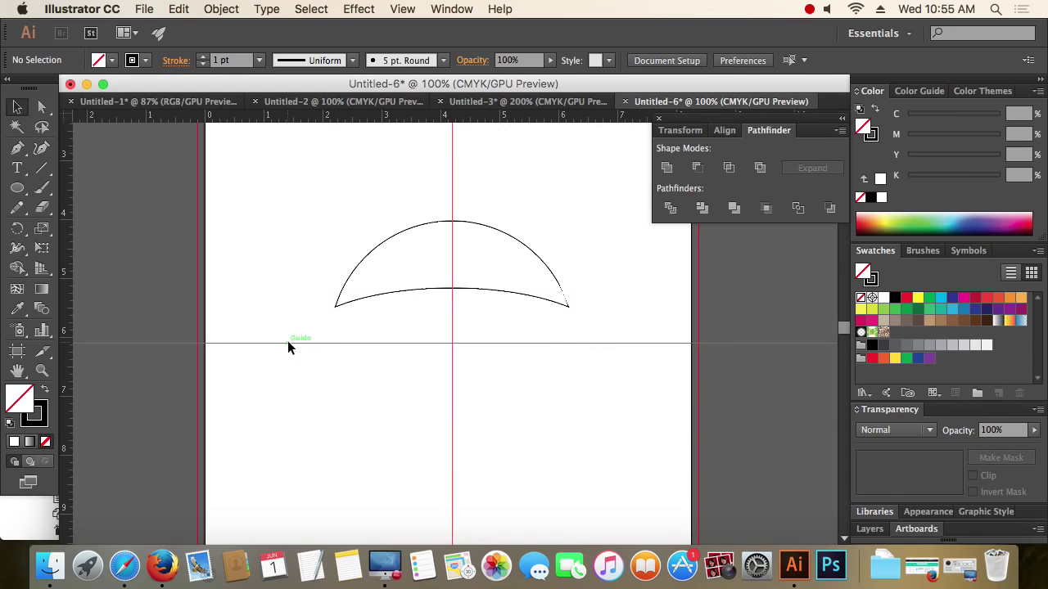
Step: Create a copy of the crescent rotated 60° about the guide intersection
left_click_drag(616, 448, 391, 217)
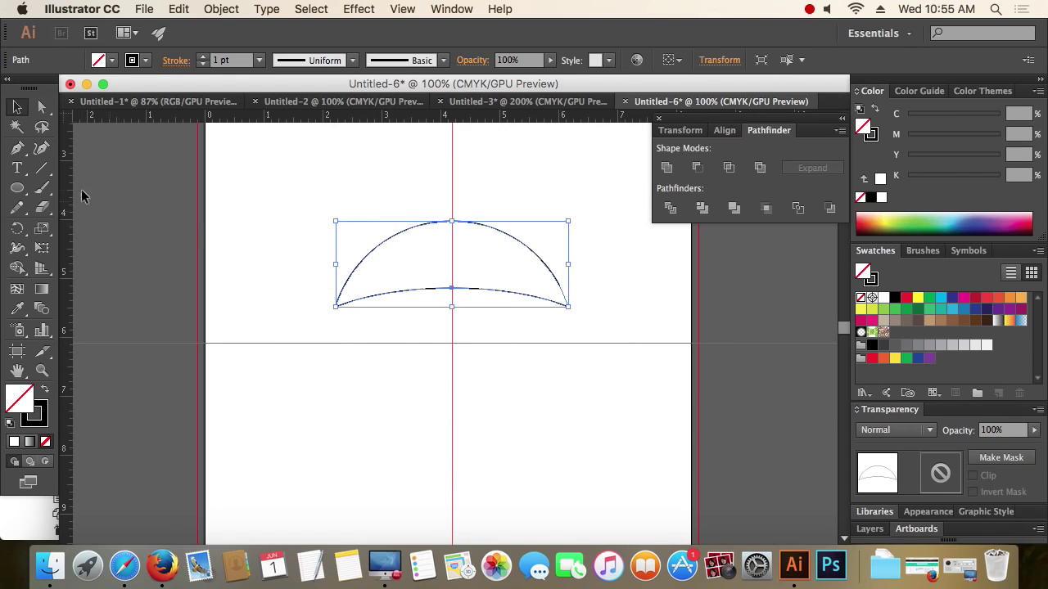
left_click(17, 229)
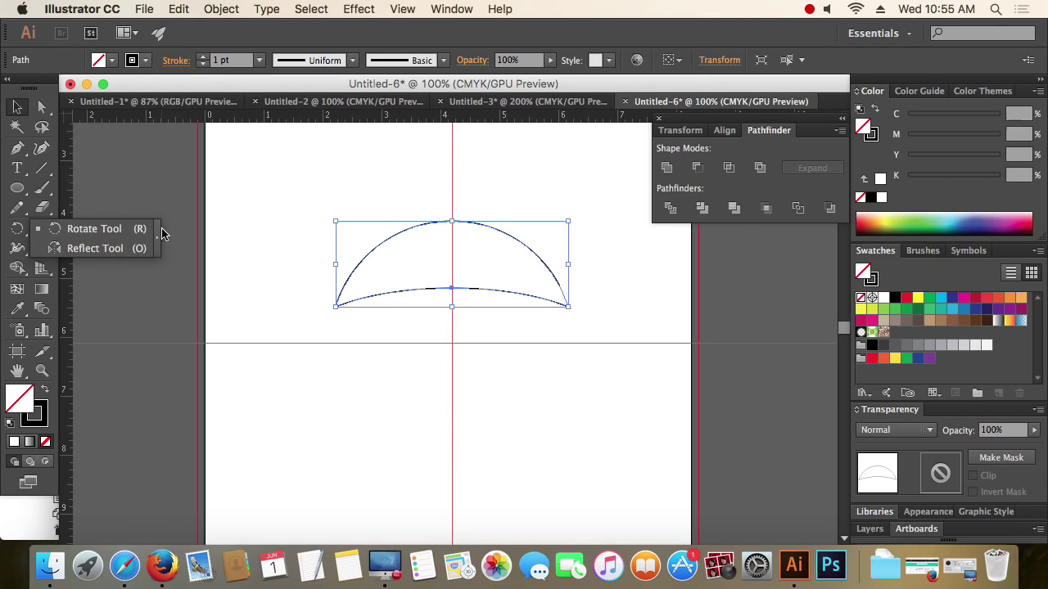
left_click(157, 235)
left_click_drag(53, 240, 160, 188)
left_click(153, 223)
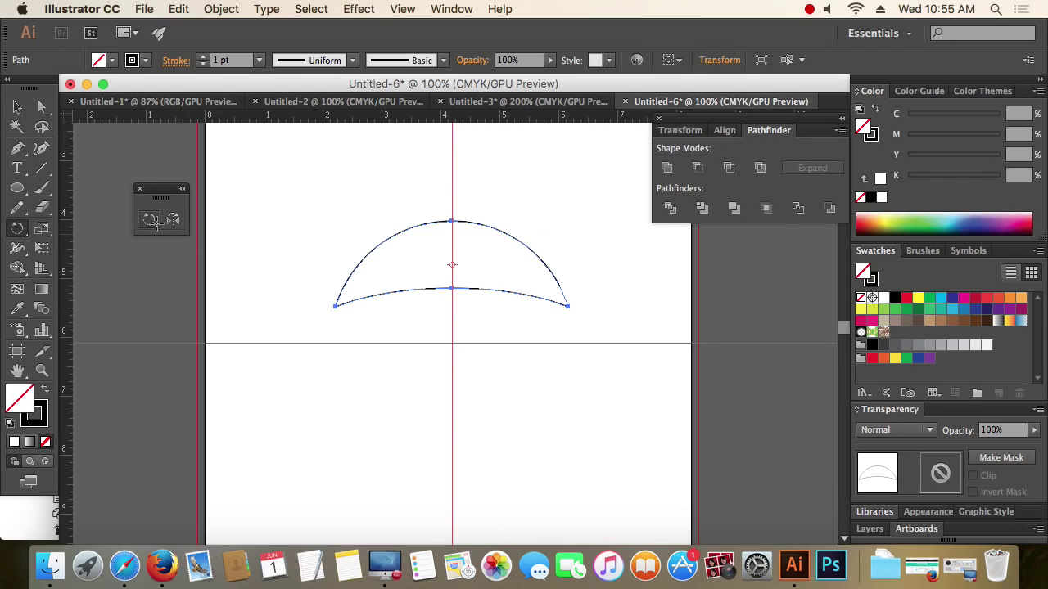
left_click(451, 344, "alt")
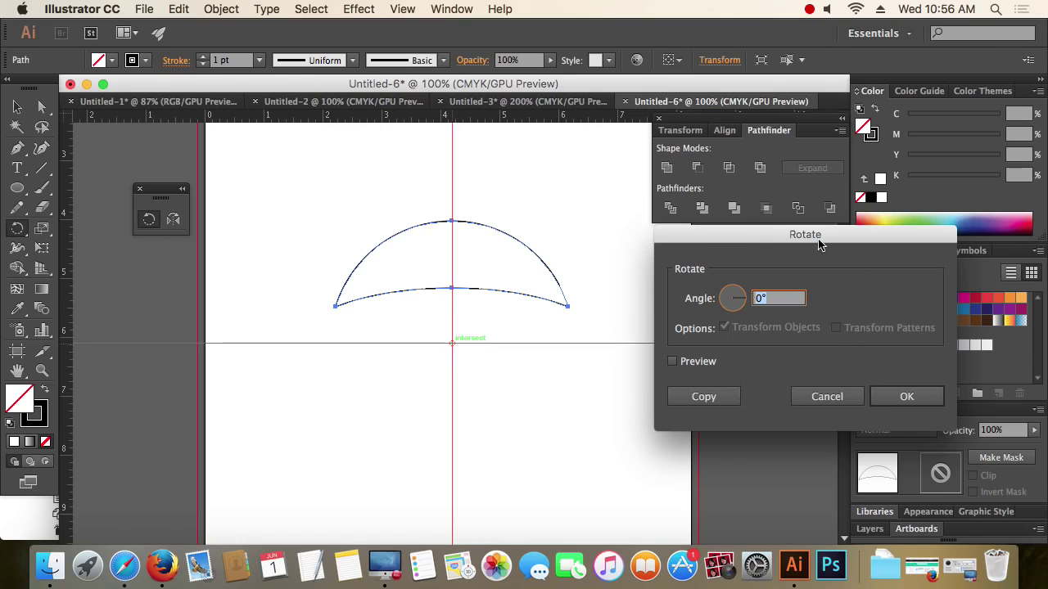
left_click_drag(819, 243, 720, 236)
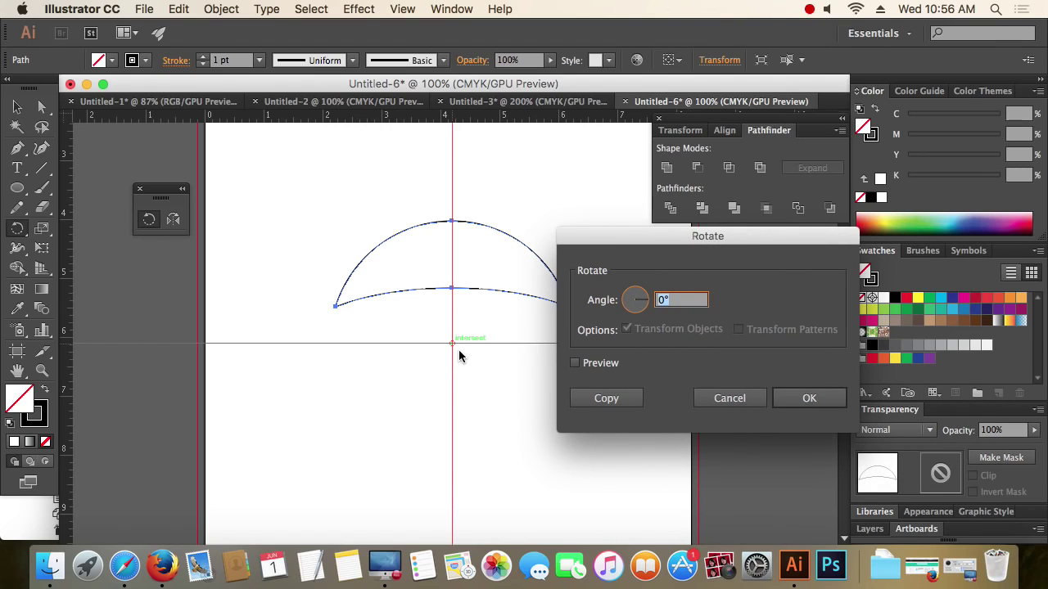
type("60")
left_click(601, 366)
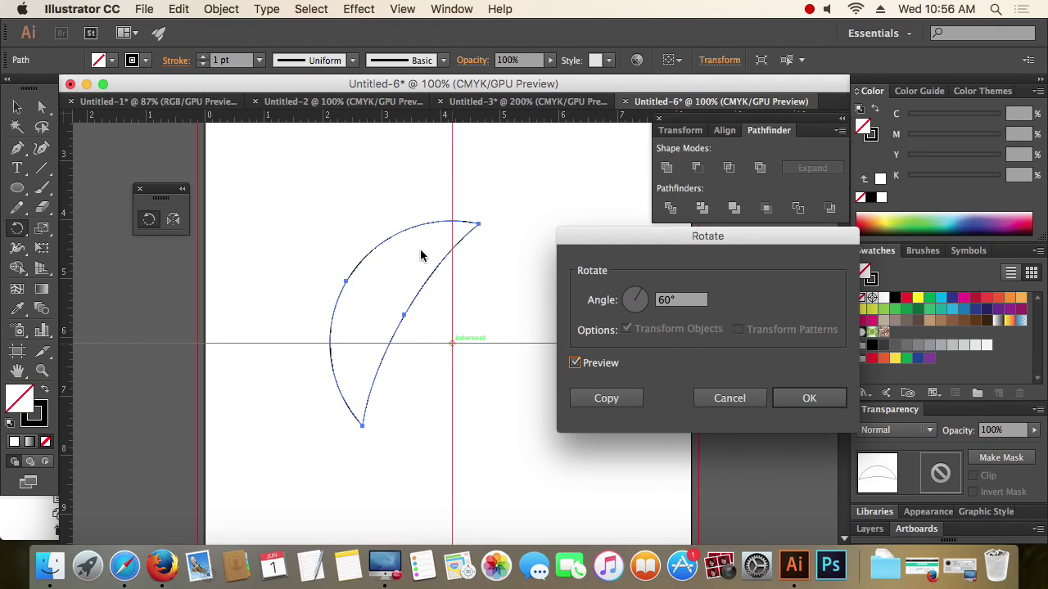
left_click(607, 398)
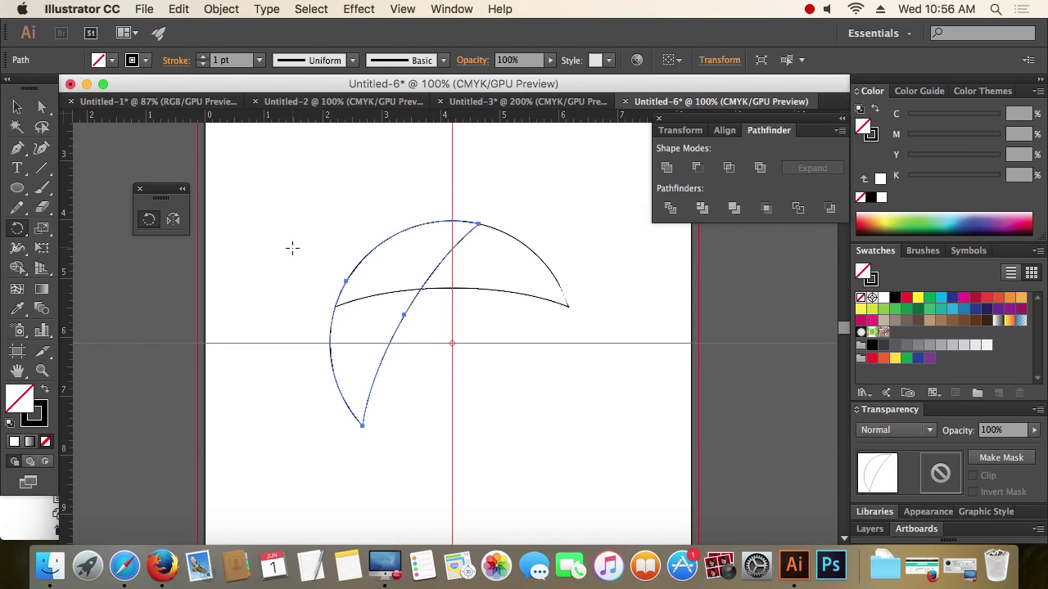
Step: Divide the two overlapping crescents with Pathfinder and ungroup the resulting pieces
left_click(17, 106)
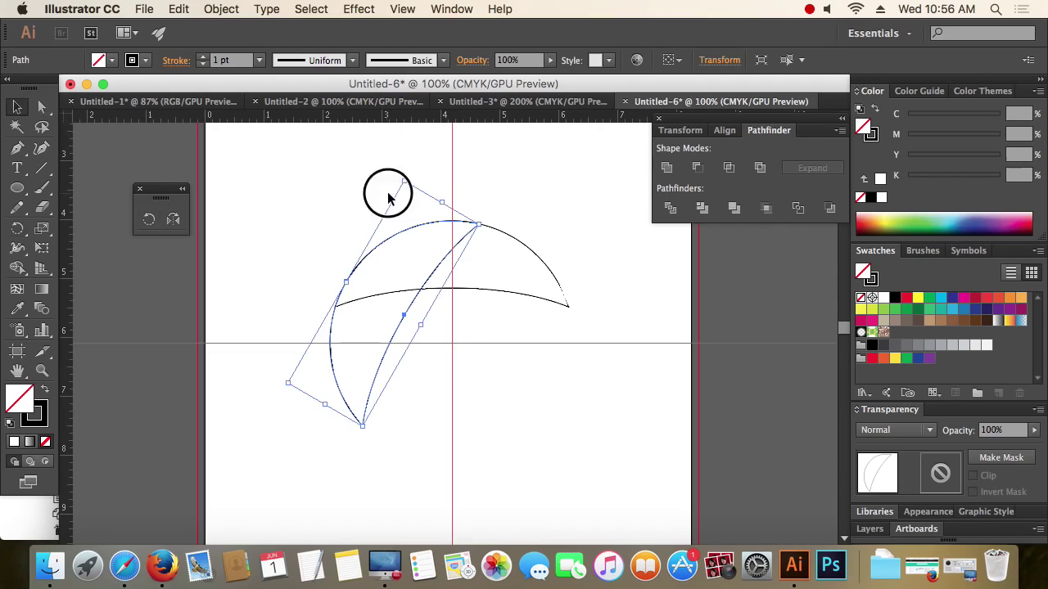
left_click(385, 194)
left_click_drag(398, 251, 615, 377)
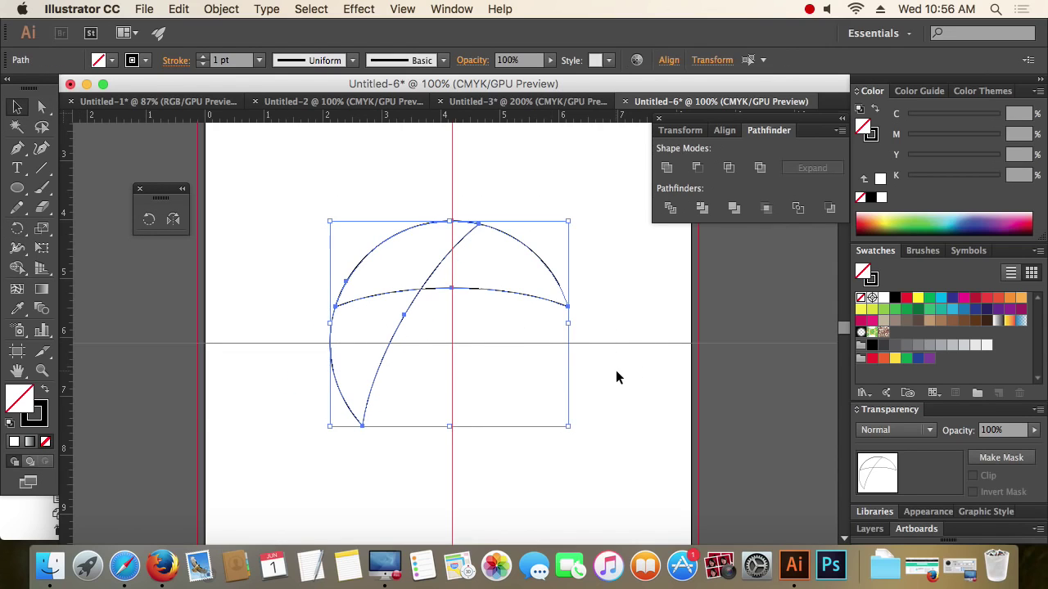
left_click(670, 209)
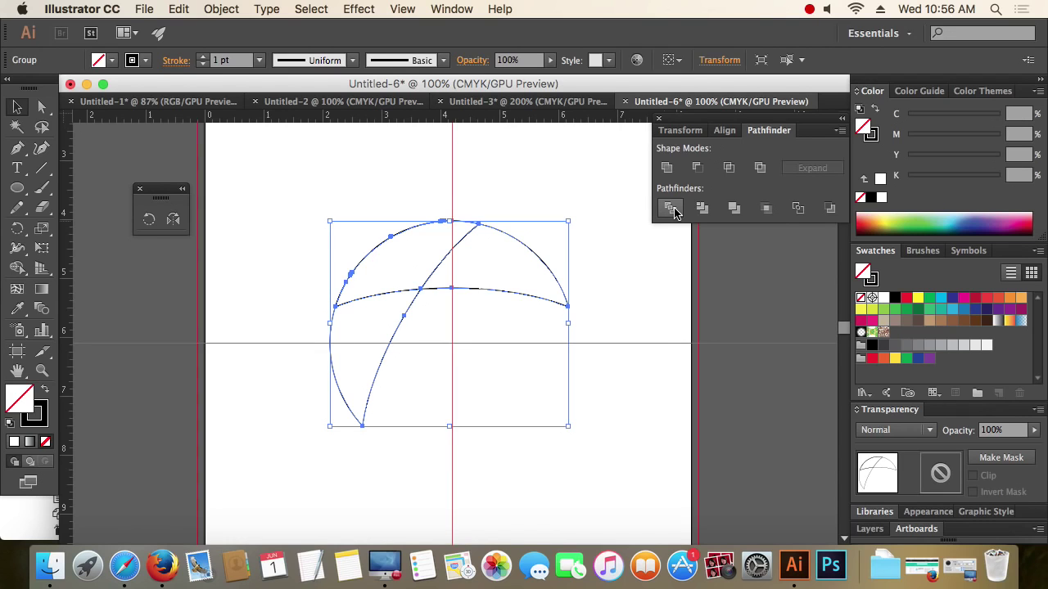
left_click(219, 10)
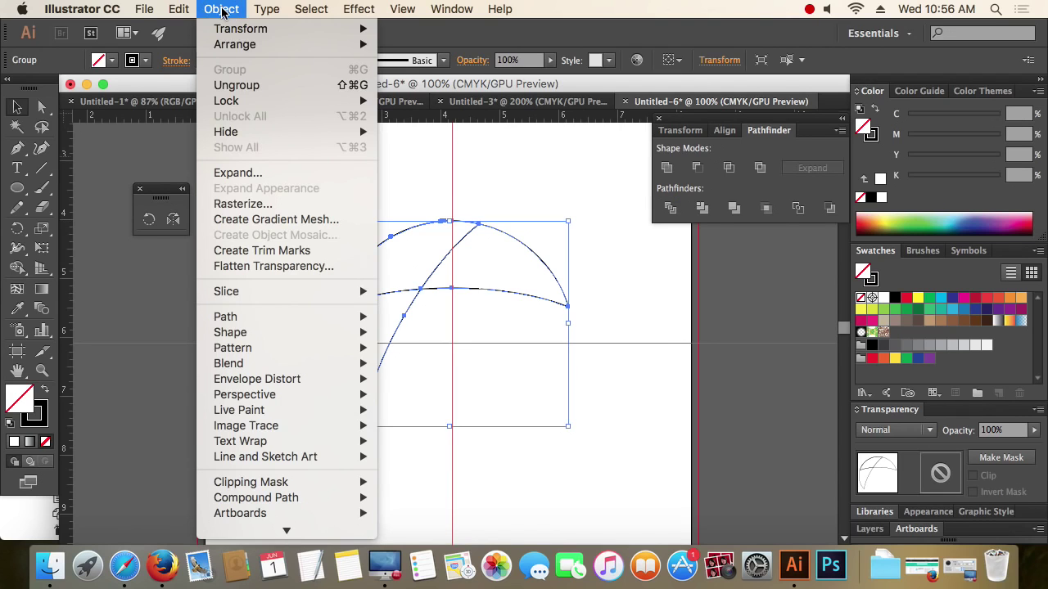
left_click(269, 90)
left_click(645, 287)
Step: Delete the upper crescent pieces and the stray arc segments, keeping only the lower-left curved shape
left_click(429, 252)
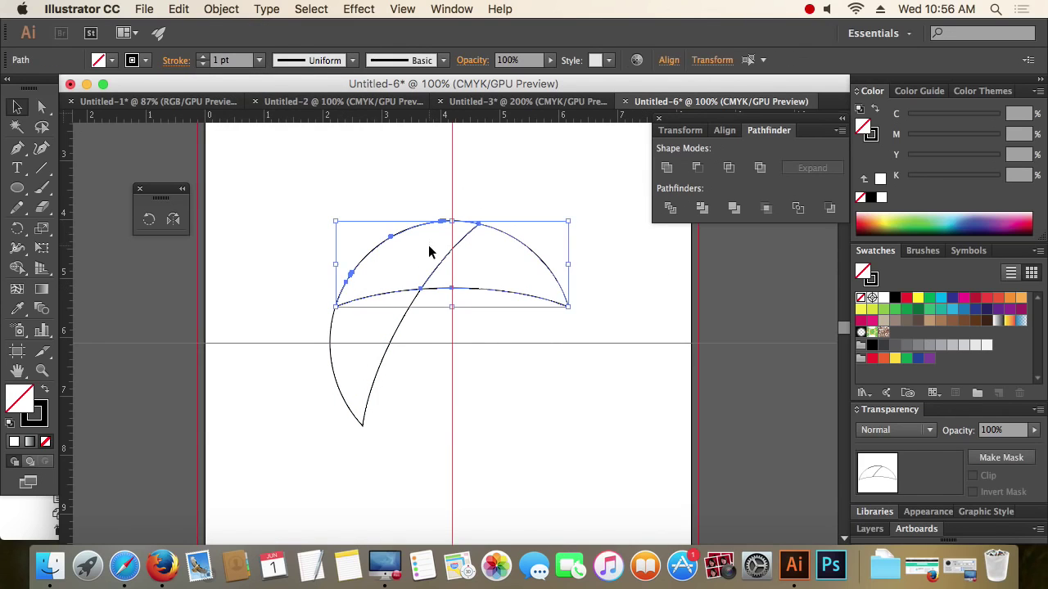
key("Delete")
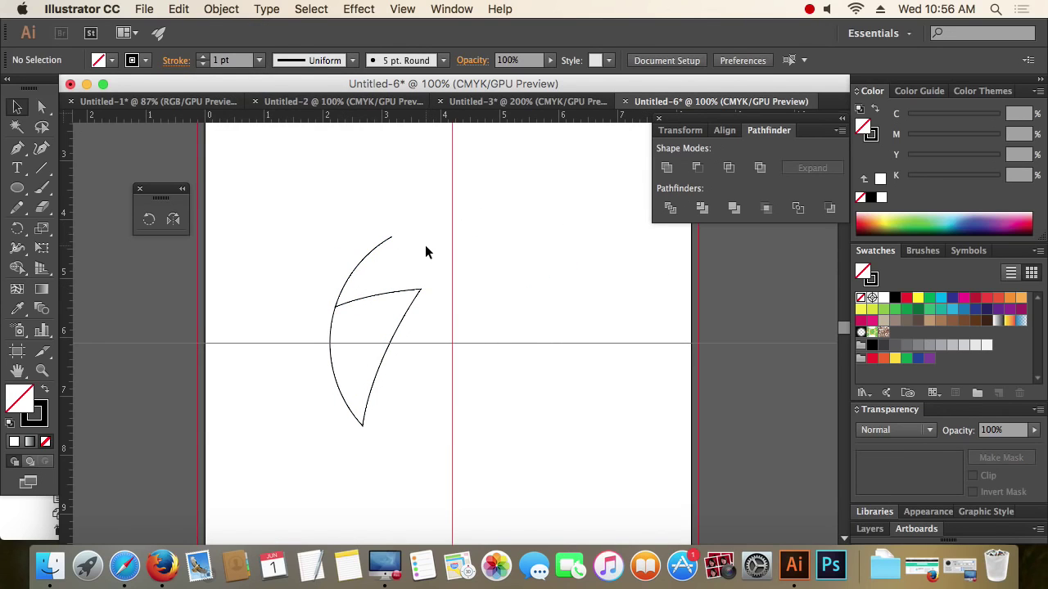
left_click(386, 243)
key("Delete")
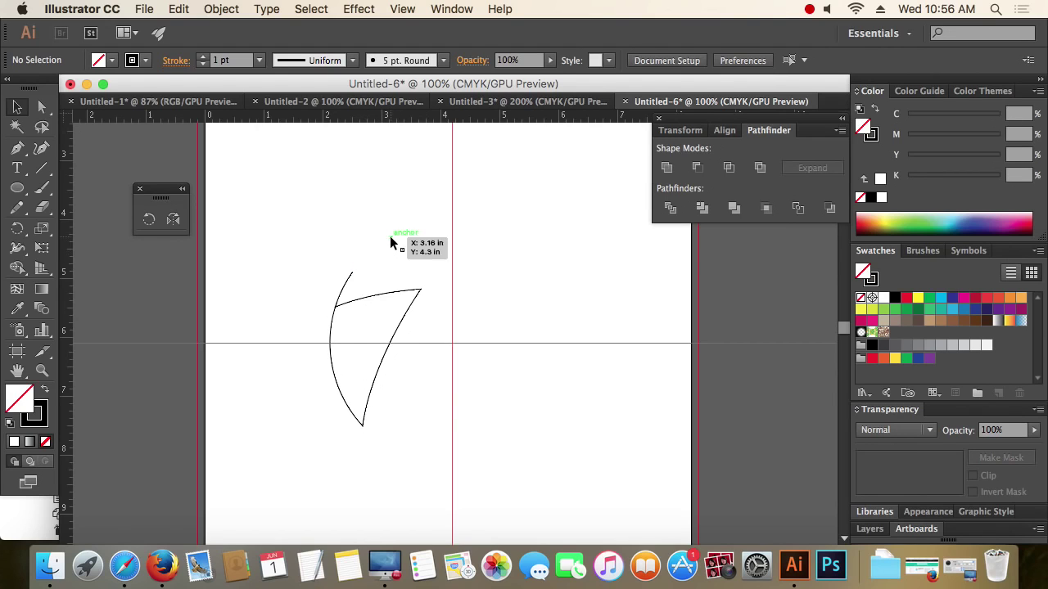
left_click(391, 237)
left_click(420, 265)
left_click_drag(409, 230, 583, 410)
key("Delete")
key("Delete")
Step: Examine the upper-left corner anchor of the remaining curved shape up close for leftover segments
left_click_drag(394, 354, 563, 424)
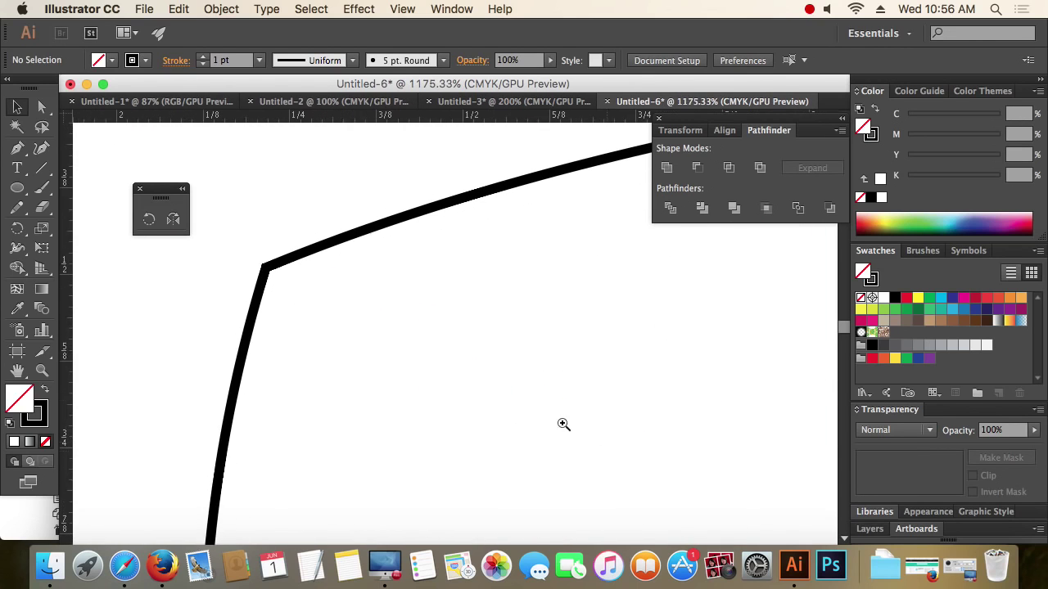
left_click_drag(327, 311, 430, 351)
key("a")
left_click(229, 245)
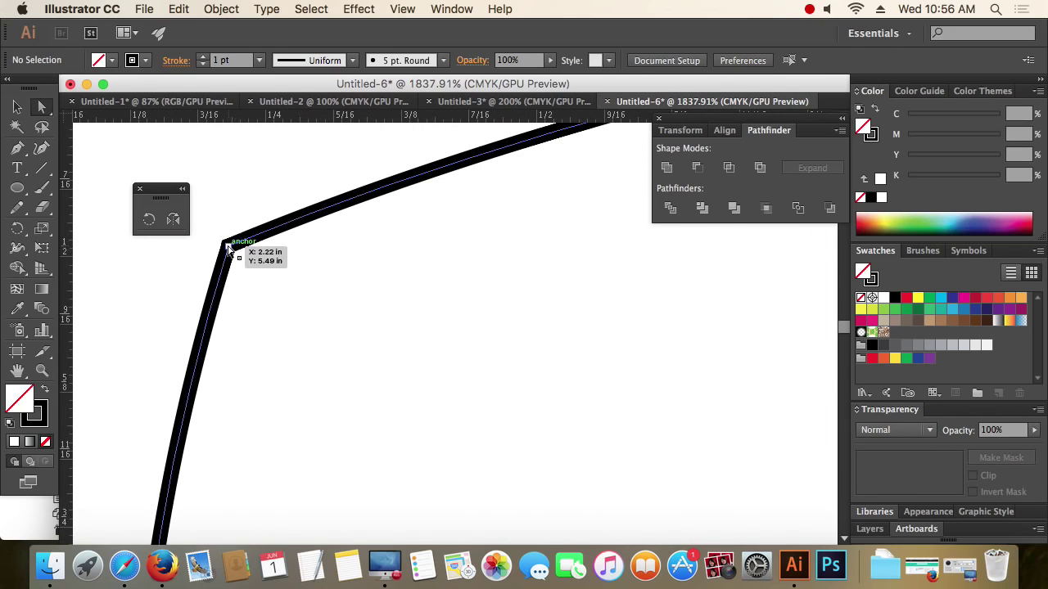
left_click(228, 245)
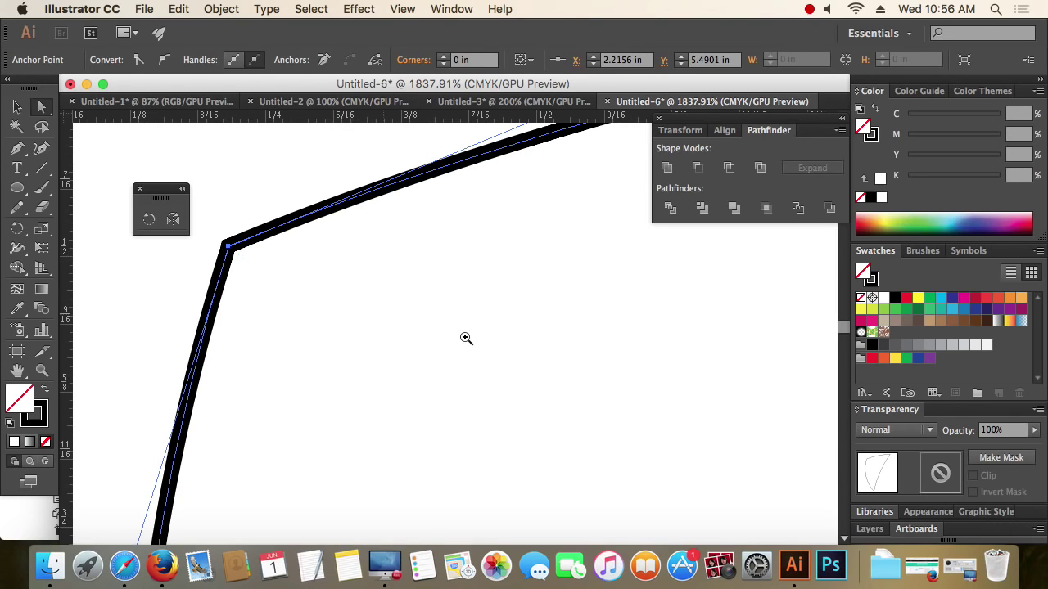
left_click(465, 337, "alt+super")
left_click(466, 336, "alt+super")
left_click(465, 335, "alt+super")
left_click(465, 335, "alt+super")
left_click(464, 336, "alt+super")
left_click(458, 335, "alt+super")
left_click(455, 336, "alt+super")
left_click(453, 335, "alt+super")
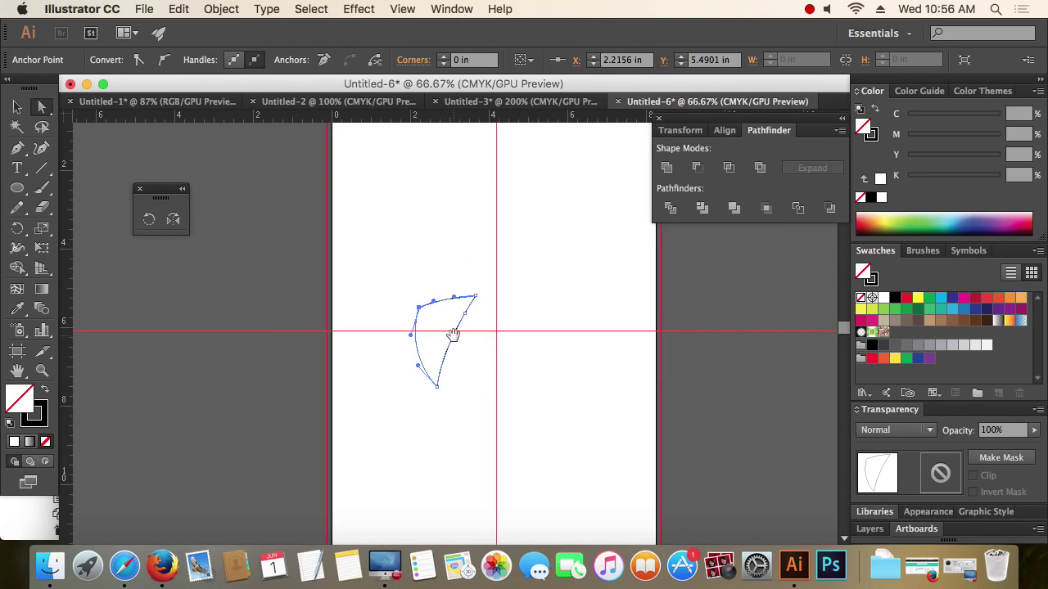
Step: Create a copy of the curved blade rotated 60° about the guide intersection
left_click_drag(453, 335, 406, 316)
left_click(17, 107)
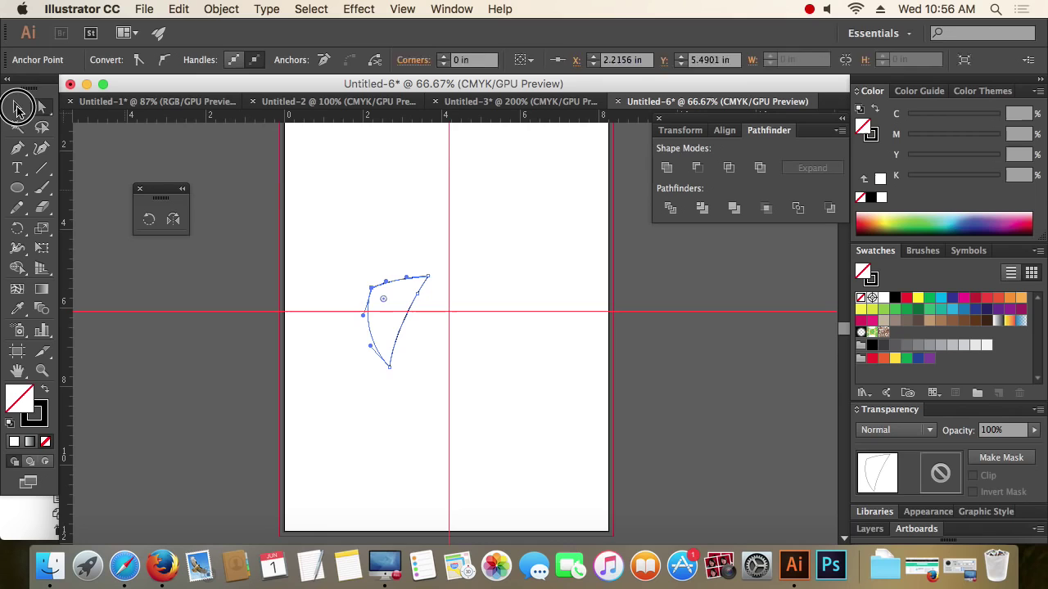
left_click(357, 205)
scroll(422, 287, "up", 1)
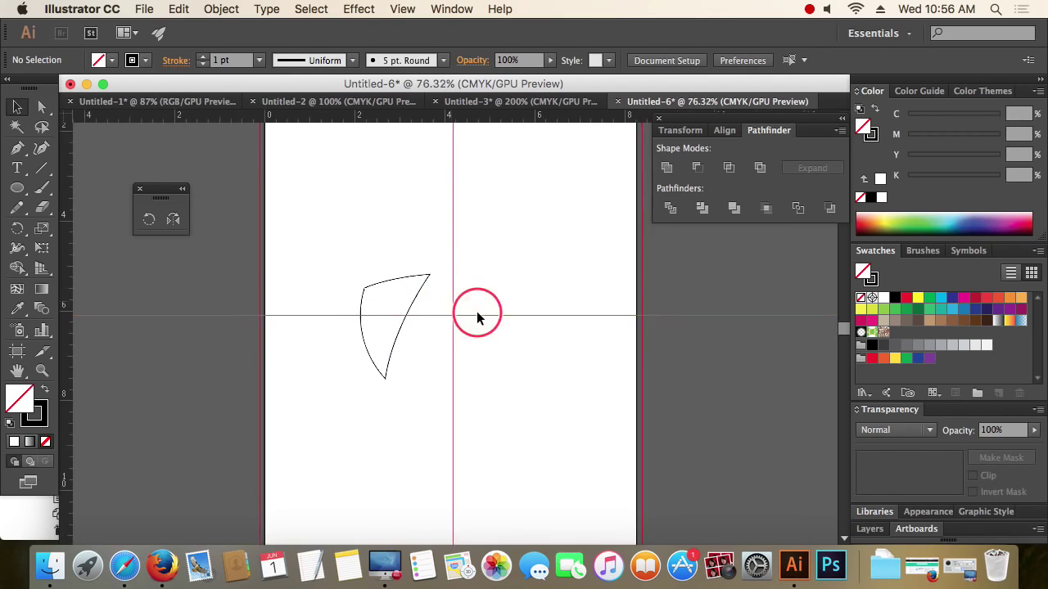
scroll(478, 317, "up", 1)
scroll(491, 316, "up", 1)
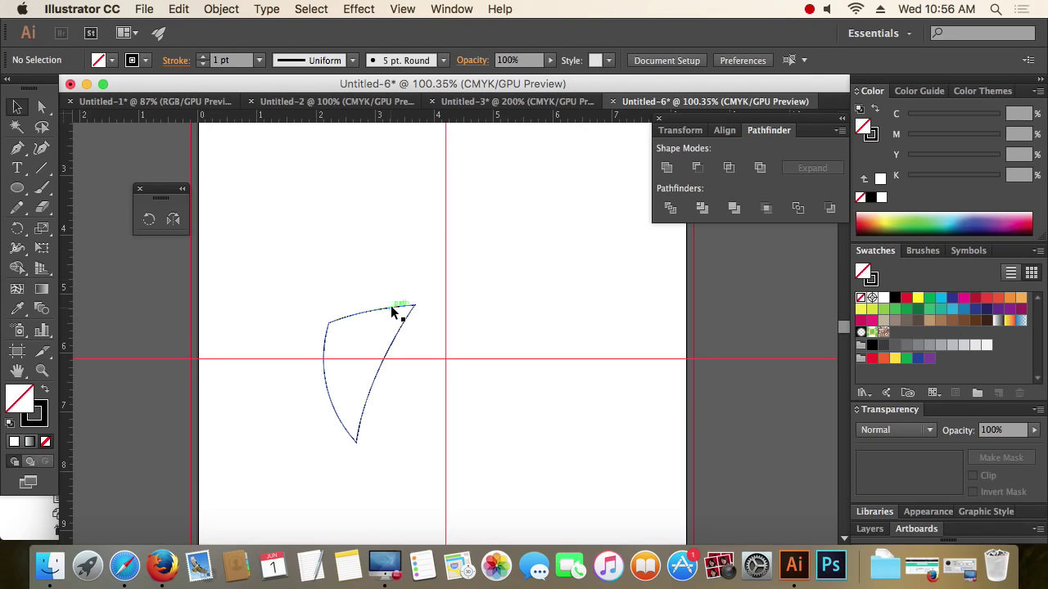
left_click_drag(303, 271, 435, 374)
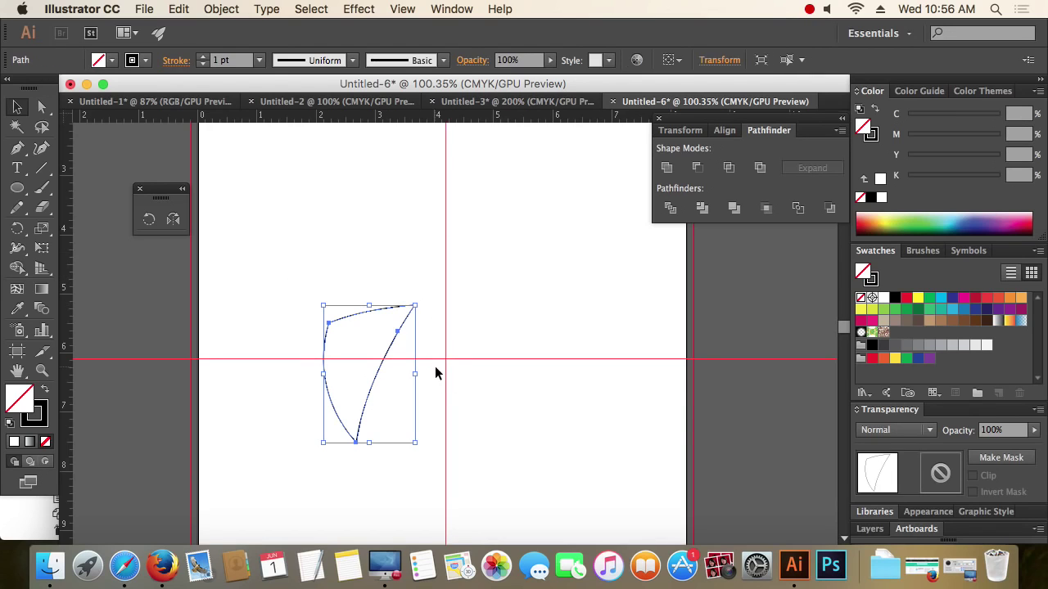
left_click(149, 220)
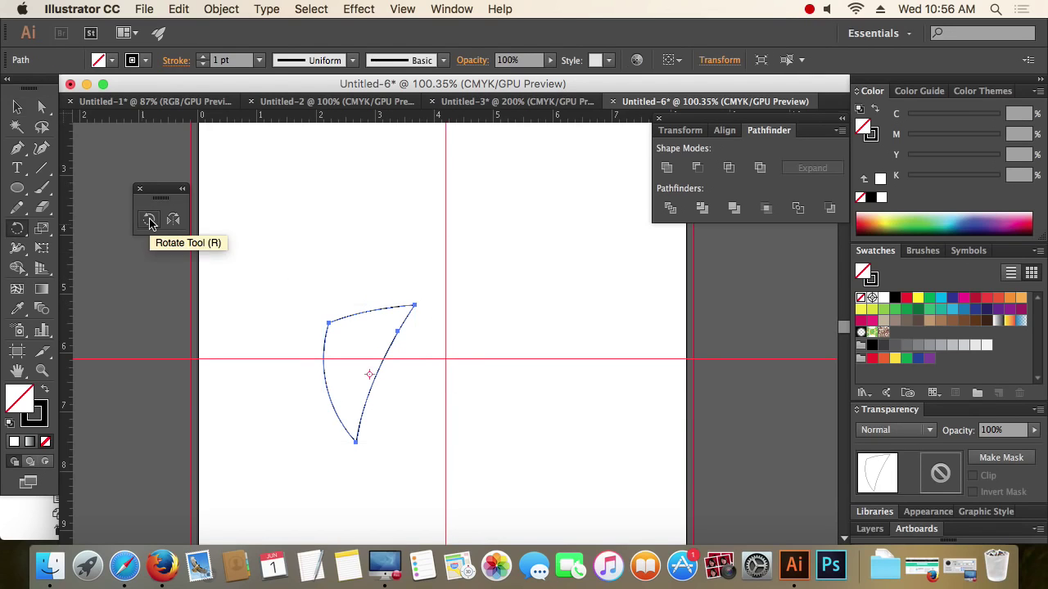
left_click(447, 358, "alt")
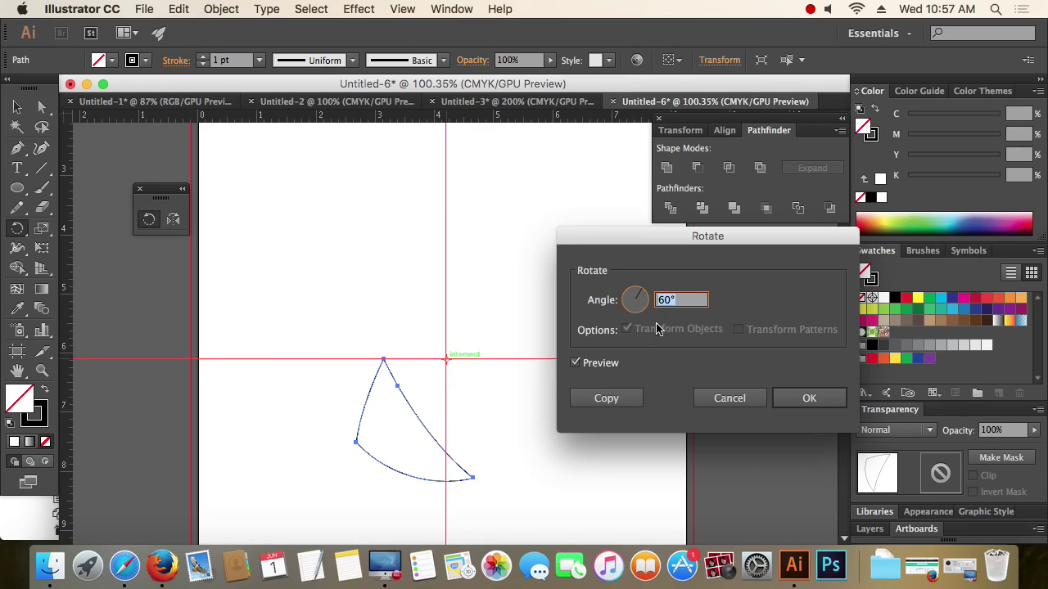
left_click(607, 399)
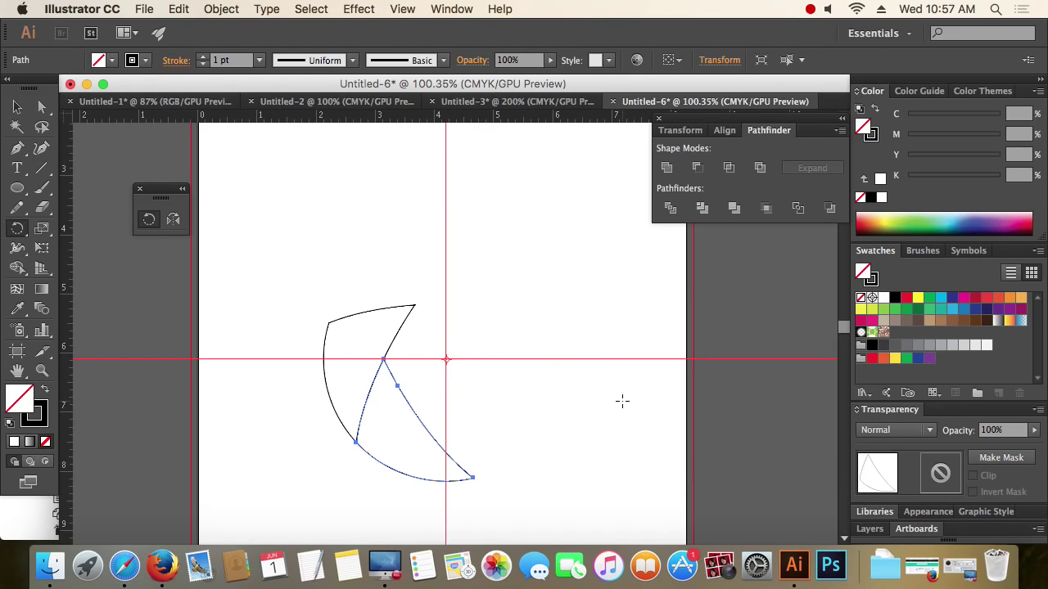
Step: Repeat the rotated copy around the guide intersection until six blades complete the circular aperture shape
key("v")
key("super+shift+b")
key("super+d")
key("super+d")
key("super+d")
key("super+d")
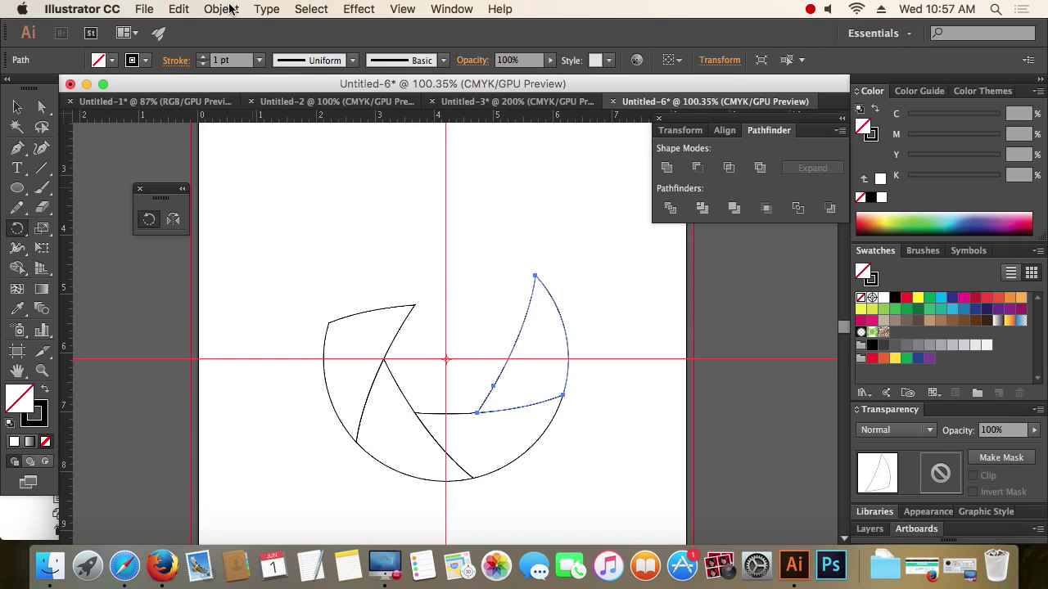
left_click(18, 108)
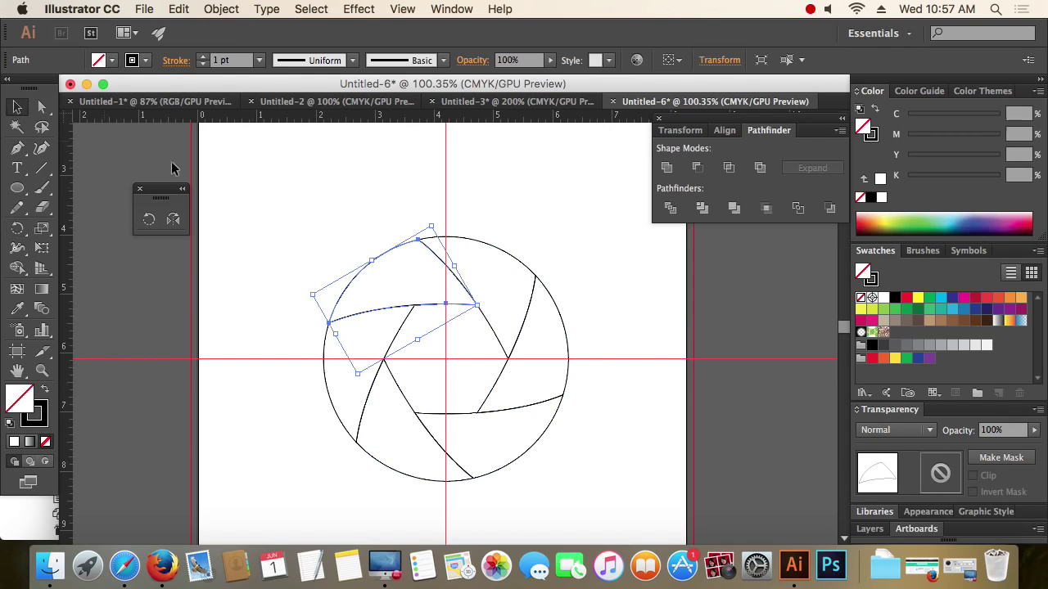
left_click(368, 201)
Step: Give all six blades a white-to-black linear gradient fill and remove their stroke
scroll(398, 208, "down", 2)
scroll(398, 207, "right", 2)
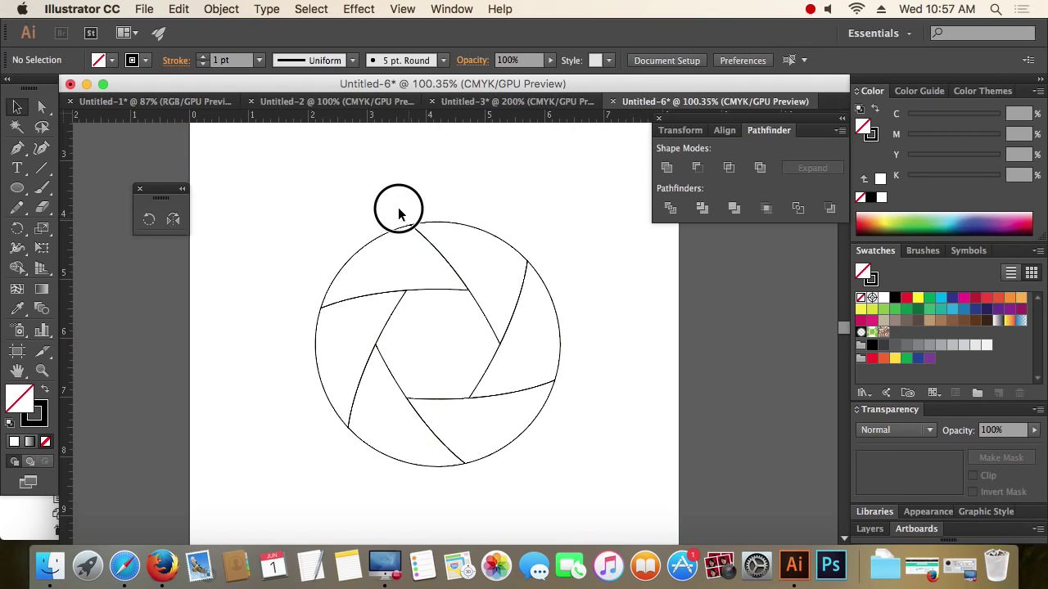
left_click_drag(311, 196, 533, 472)
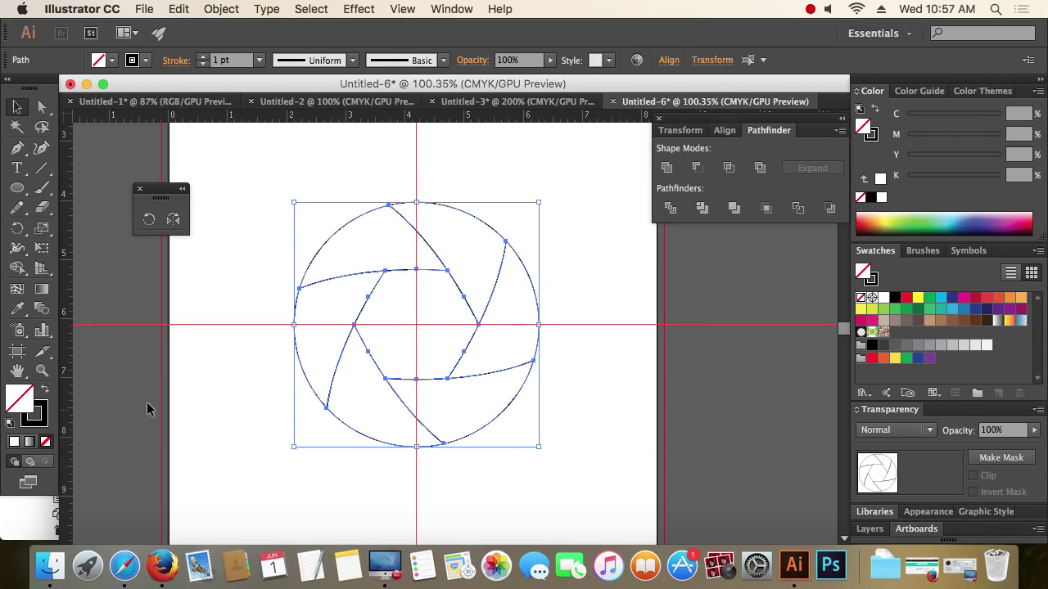
left_click(29, 442)
left_click(42, 418)
left_click(45, 442)
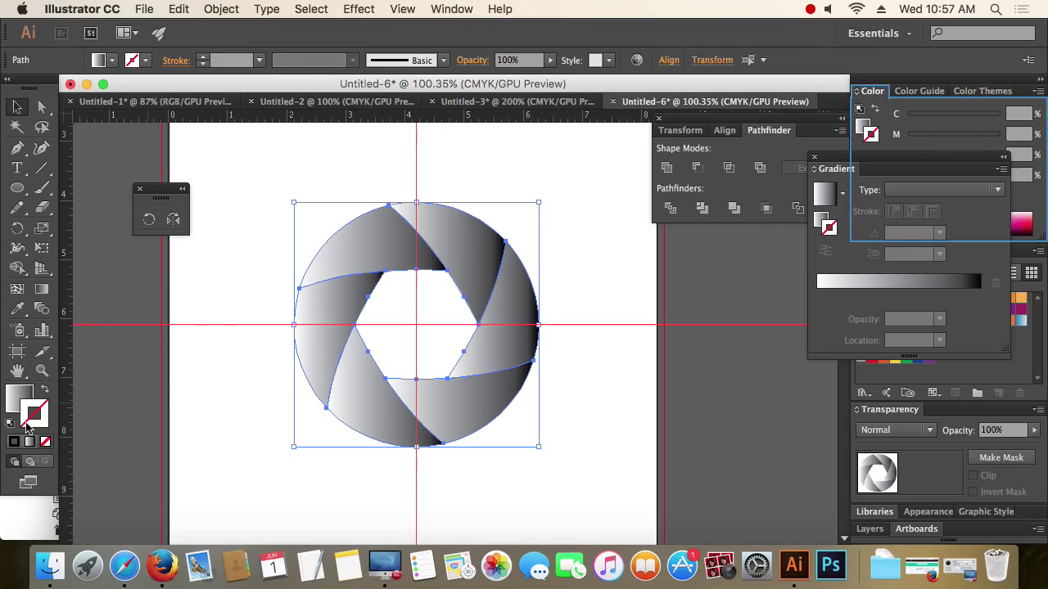
Step: Recolour the blades' fill gradient with yellow at the start and dark red (C=15 M=100 Y=90 K=10) at the end
left_click(18, 402)
double_click(817, 295)
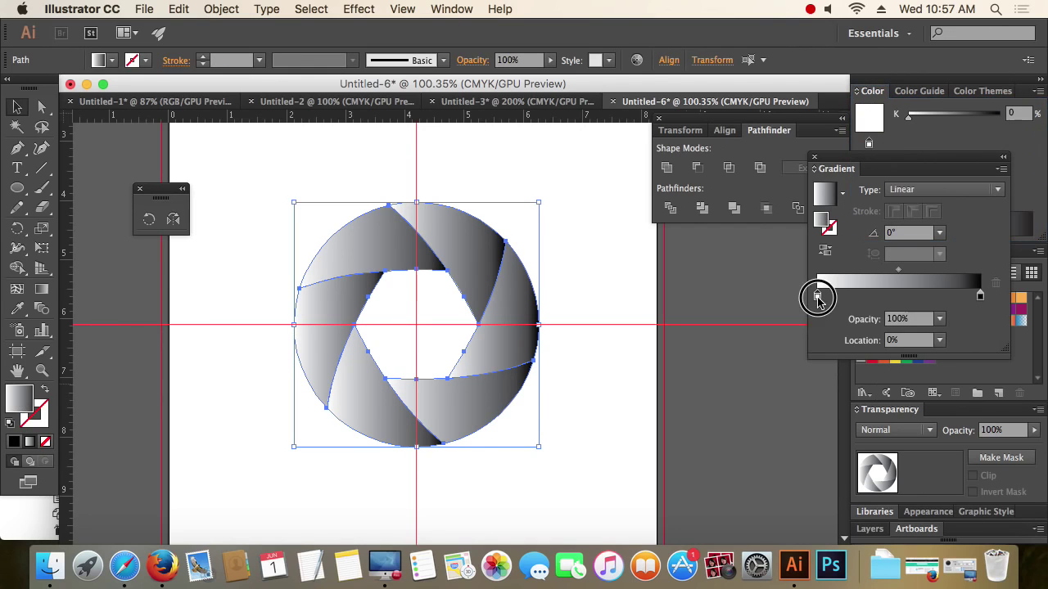
left_click(825, 347)
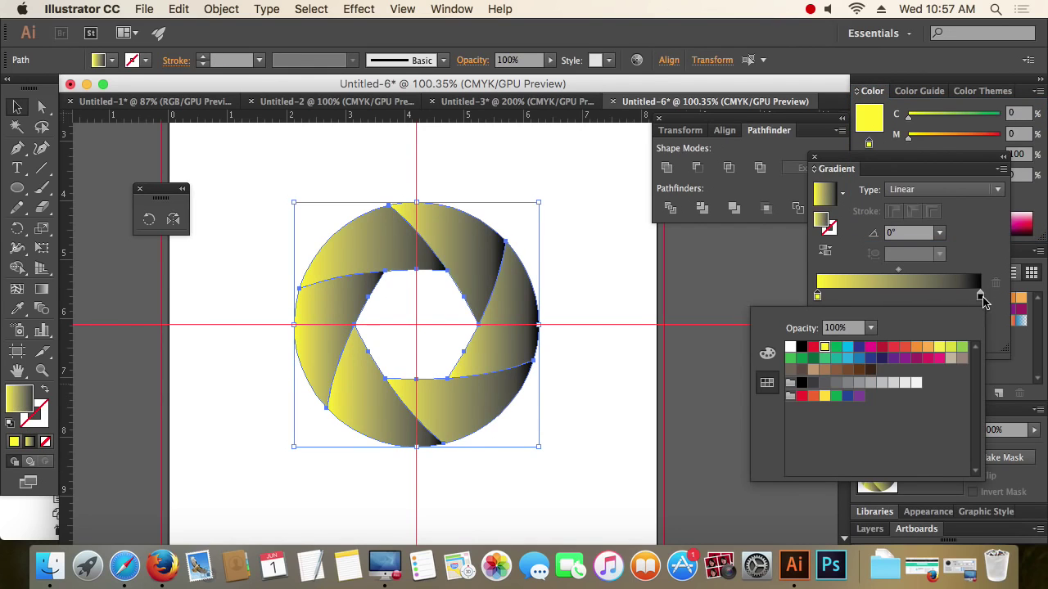
double_click(980, 296)
left_click(877, 350)
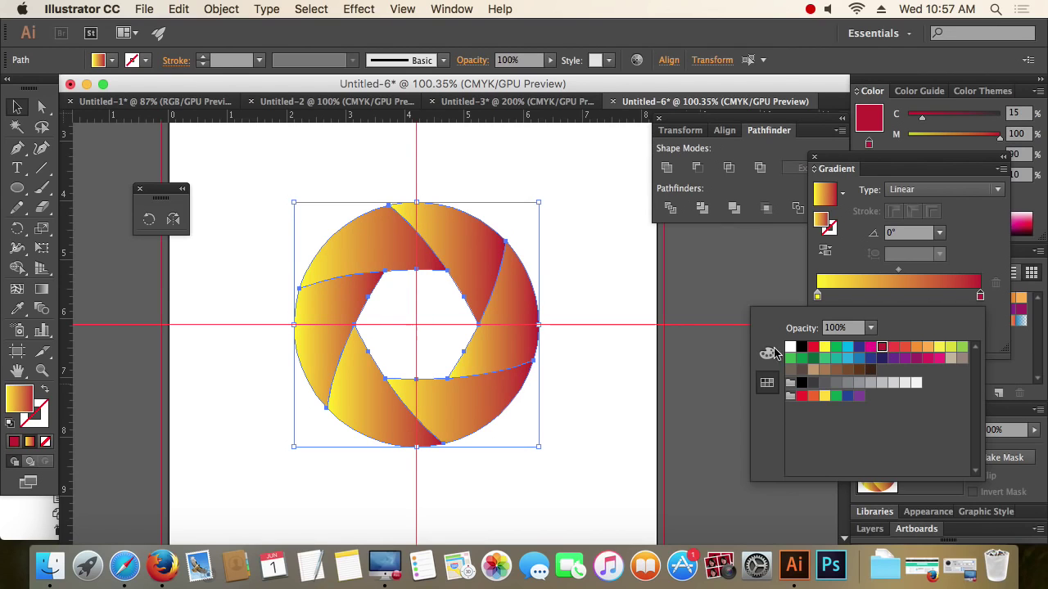
left_click(648, 392)
Step: Redirect the gradients of the upper-right and right blades clockwise from yellow to red, the right one at about -108°
left_click(459, 262)
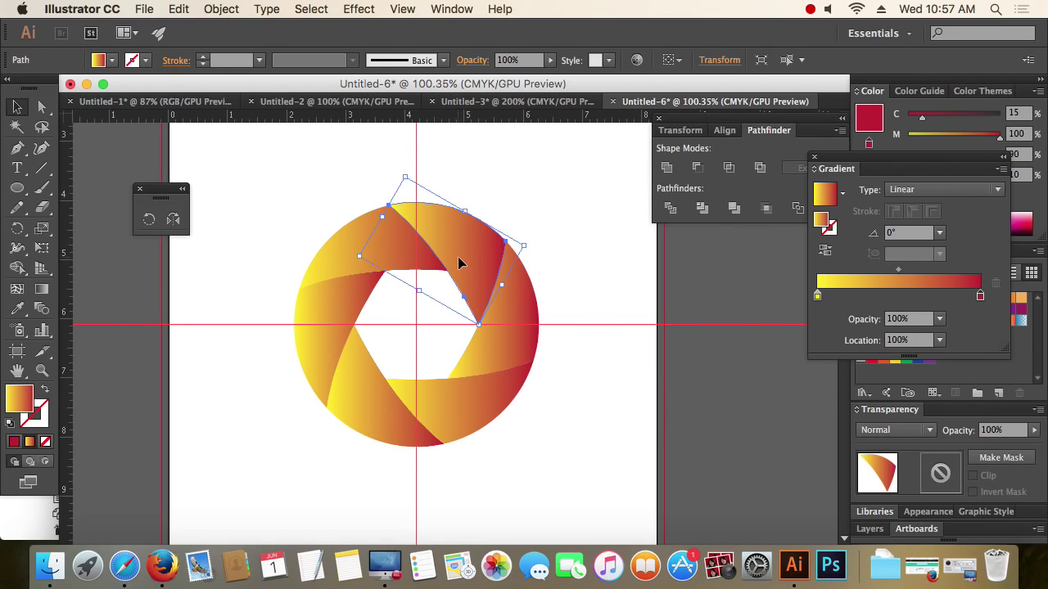
key("g")
left_click_drag(401, 194, 509, 339)
key("v")
left_click(509, 343)
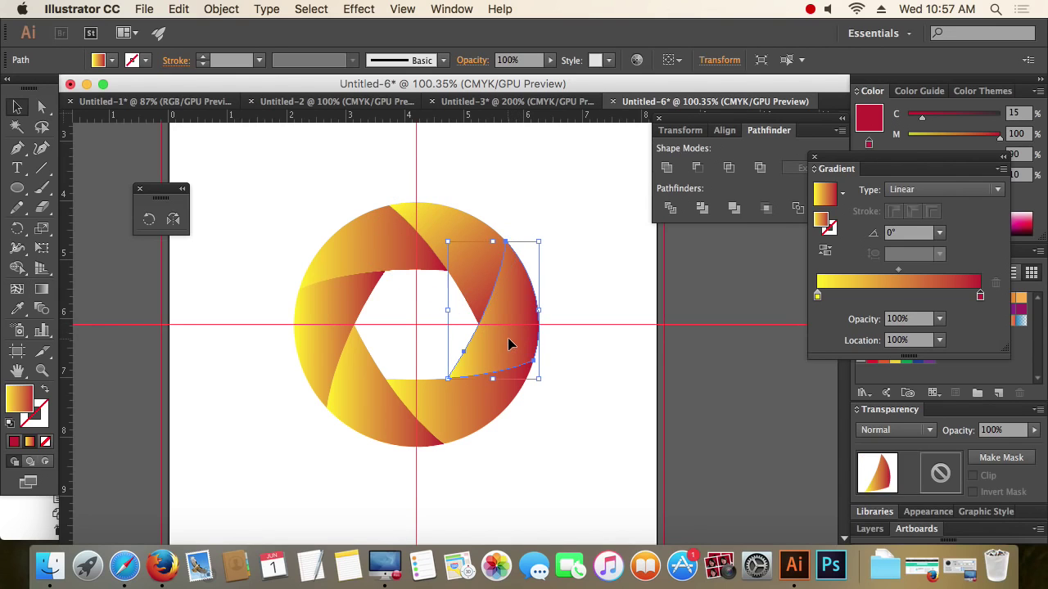
key("g")
left_click_drag(519, 246, 483, 393)
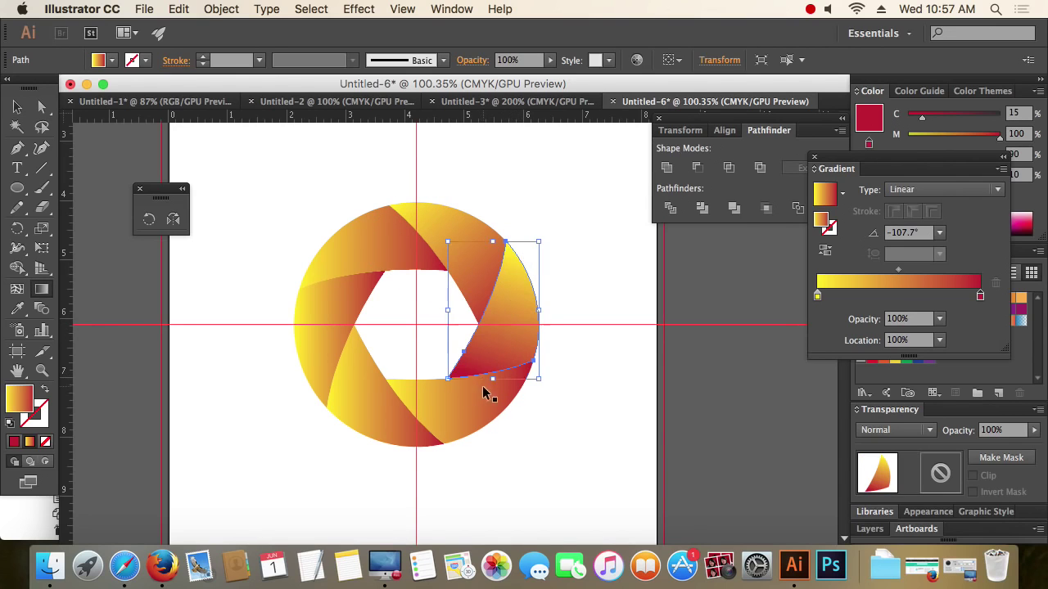
Step: Redirect the gradients of the lower-right and lower-left blades clockwise from yellow to red, the lower-left one at about 131°
key("v")
left_click(464, 398)
key("g")
left_click_drag(534, 363, 330, 349)
key("v")
left_click(375, 421)
key("g")
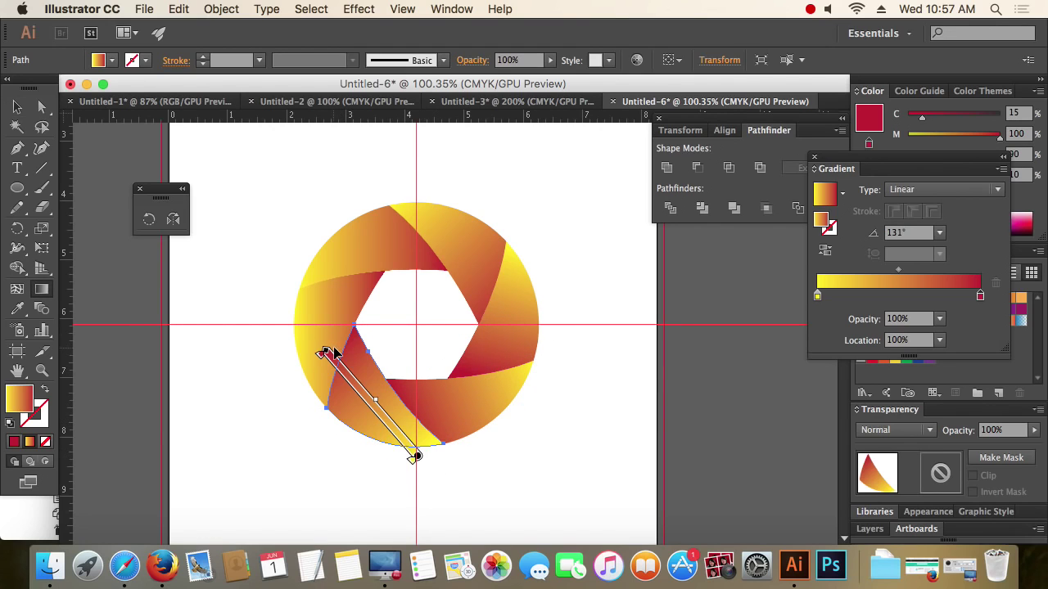
Step: Redirect the gradients clockwise from yellow to red on the left blade at about 73° and the upper-left blade at about 22°
key("v")
left_click(330, 310)
key("g")
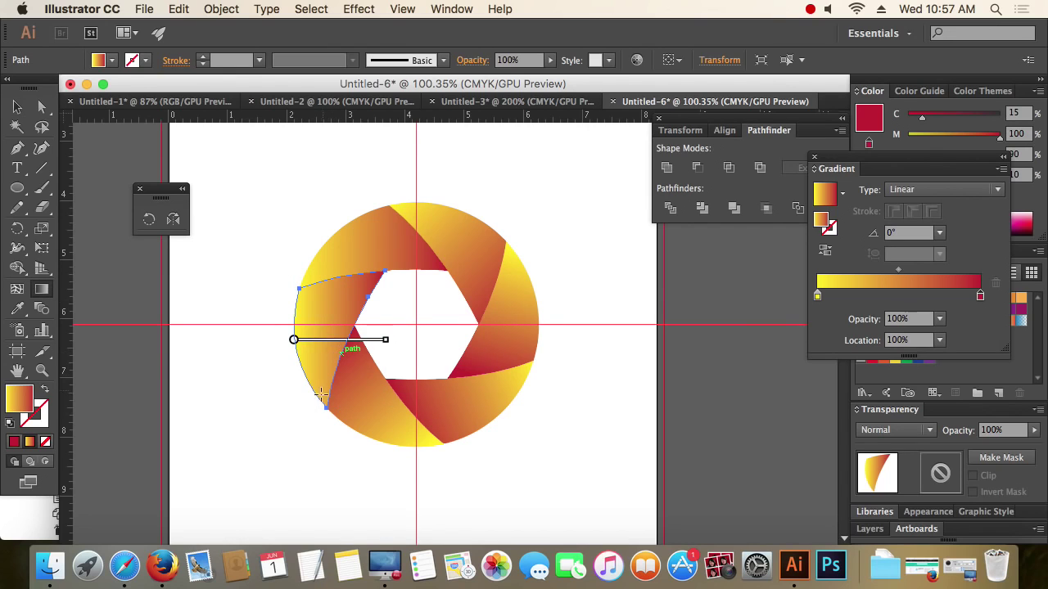
left_click_drag(312, 398, 354, 263)
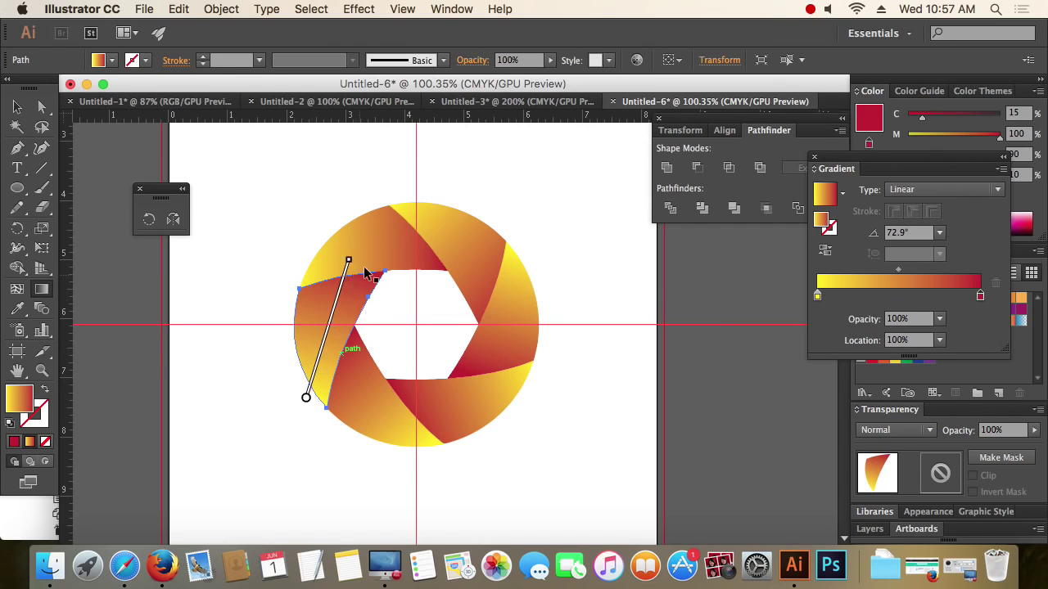
key("v")
left_click(382, 250)
key("g")
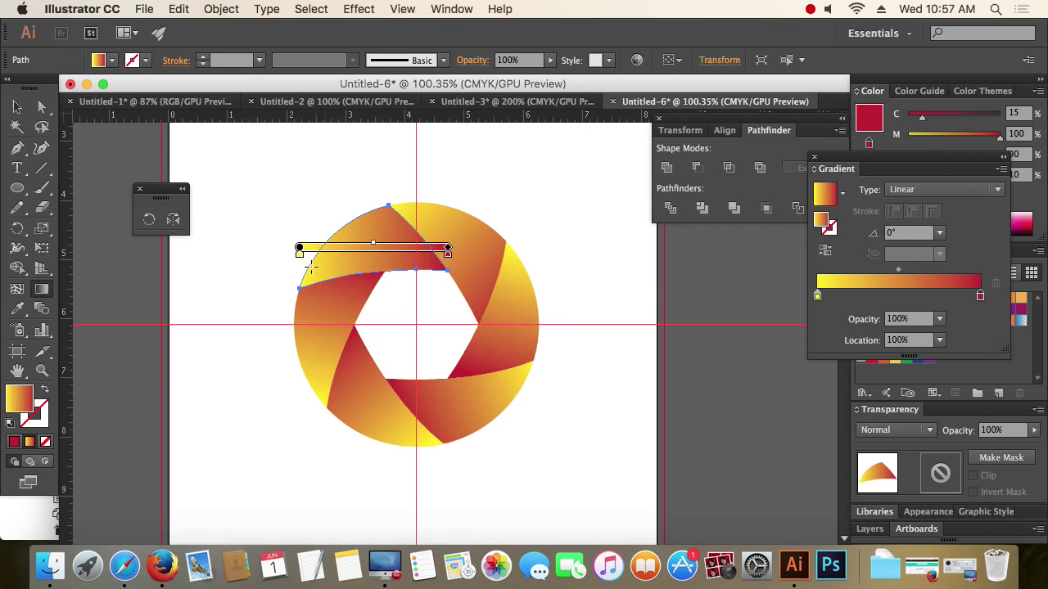
left_click_drag(301, 285, 424, 235)
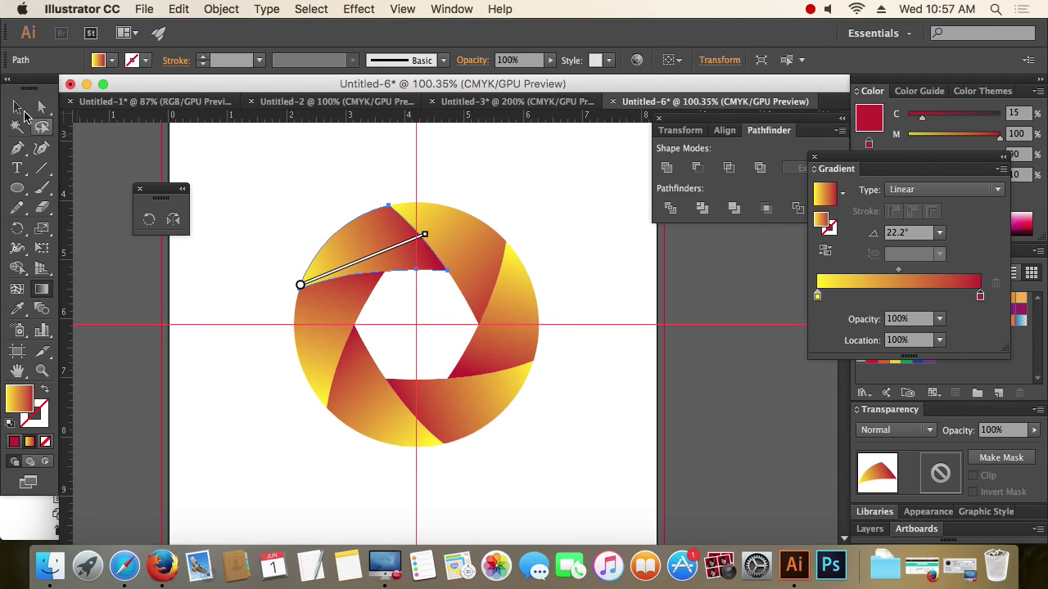